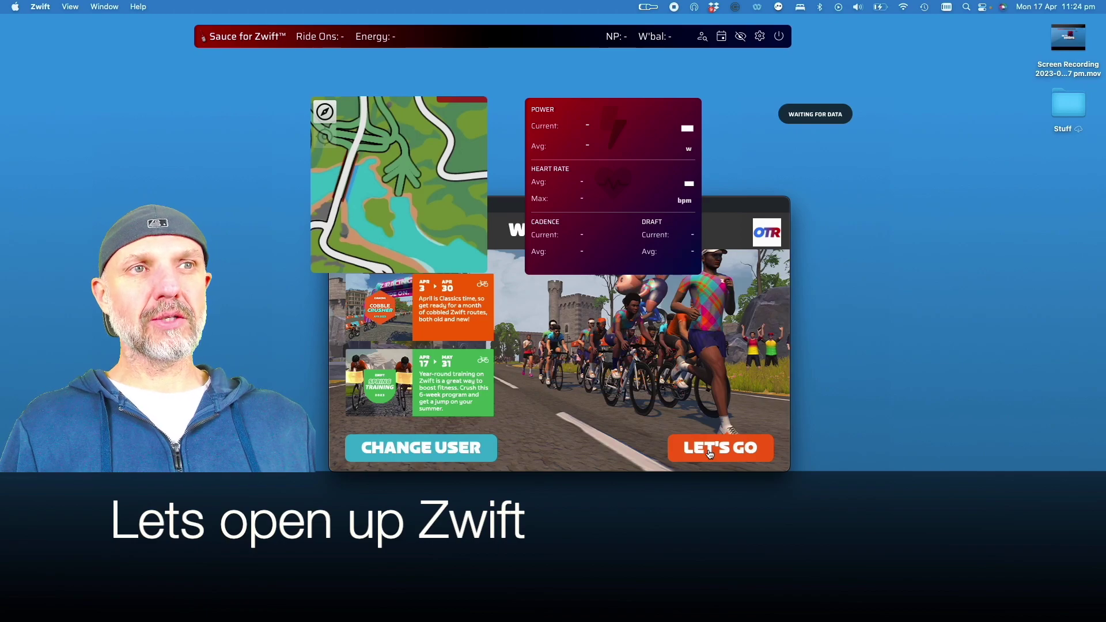
Launch Zwift, hide the Sauce overlays, and start a group ride in Makuri Islands
click(710, 454)
click(741, 38)
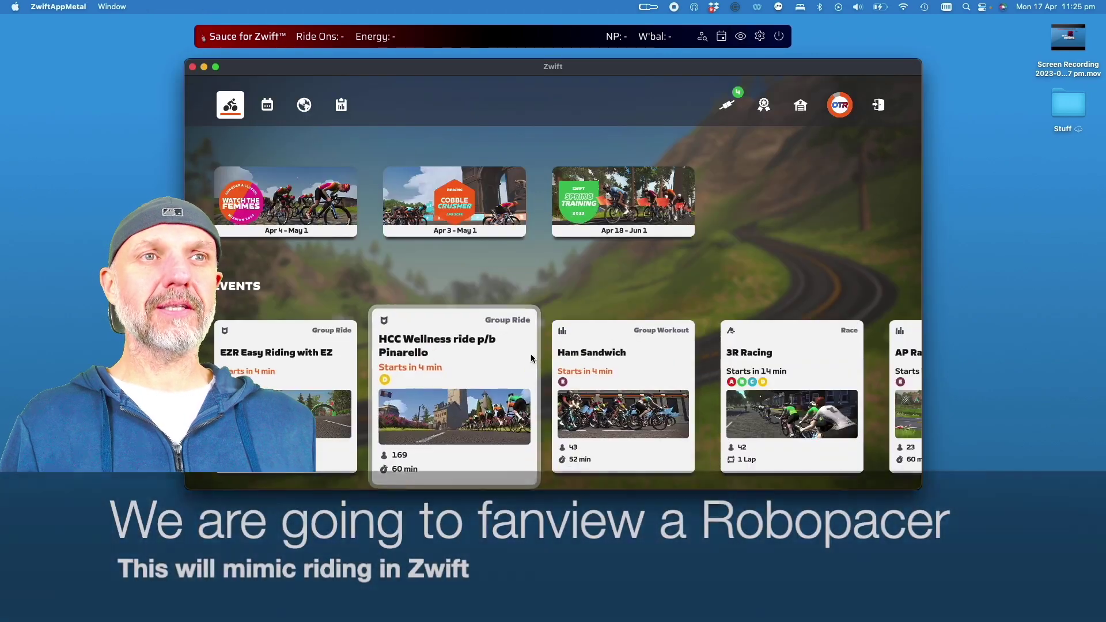
scroll(545, 350, down, 5)
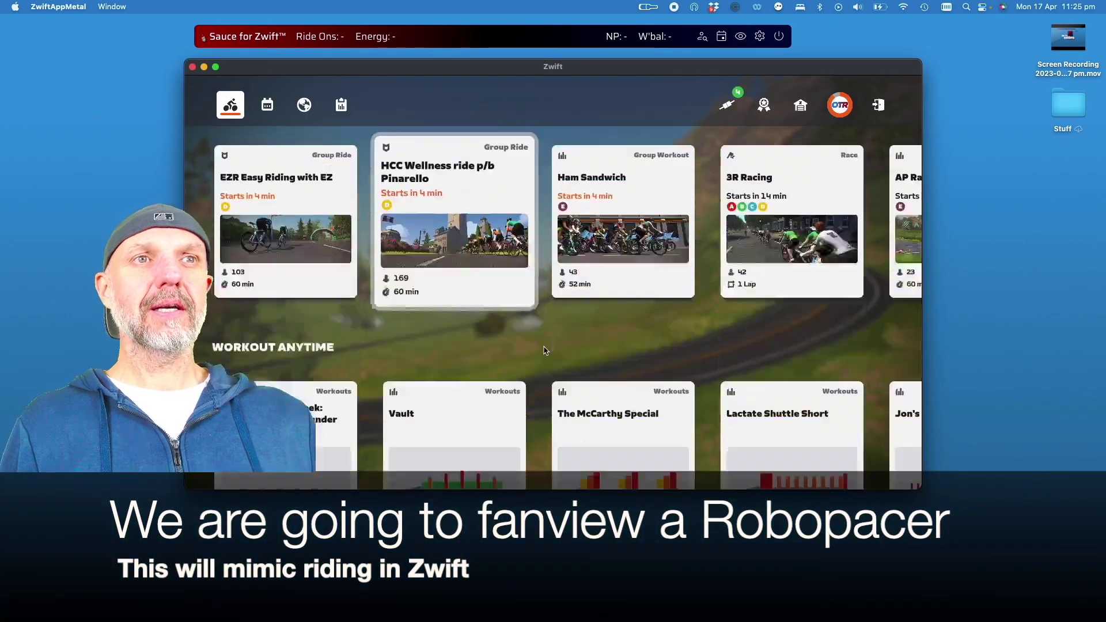
scroll(545, 350, down, 2)
click(285, 260)
click(796, 477)
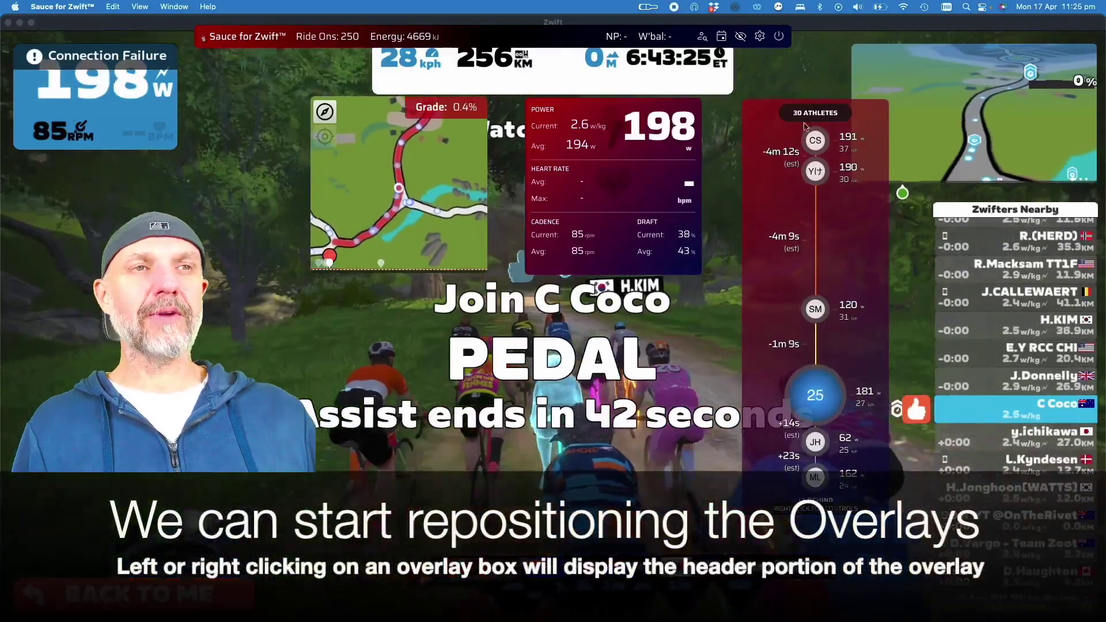
Move the Currently Watching overlay to the left edge of the screen
click(793, 132)
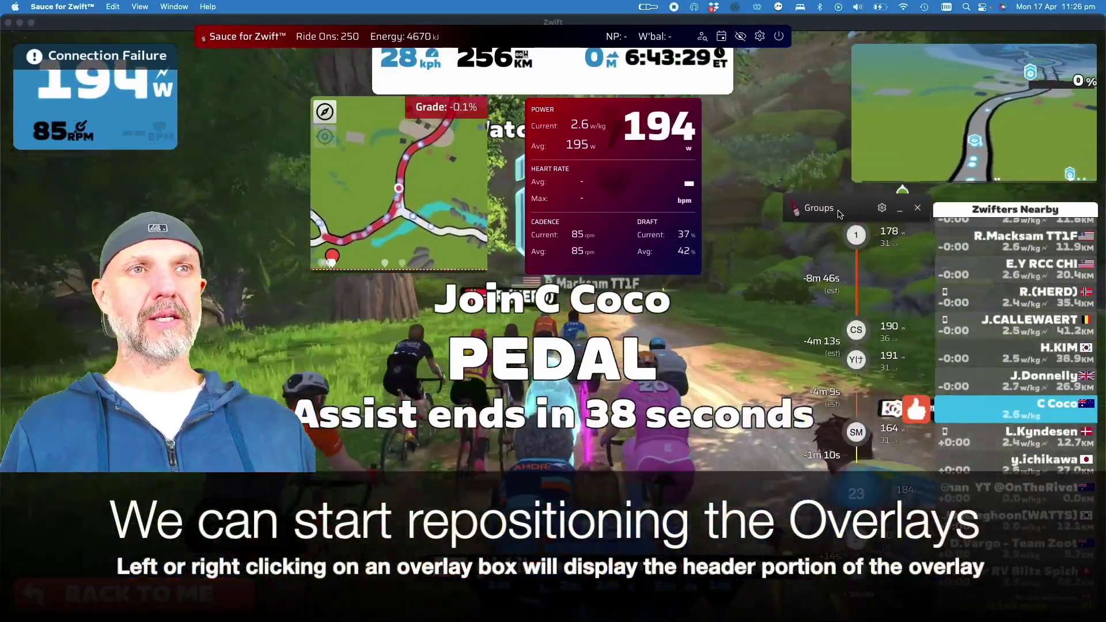
click(575, 132)
drag(575, 119, 567, 119)
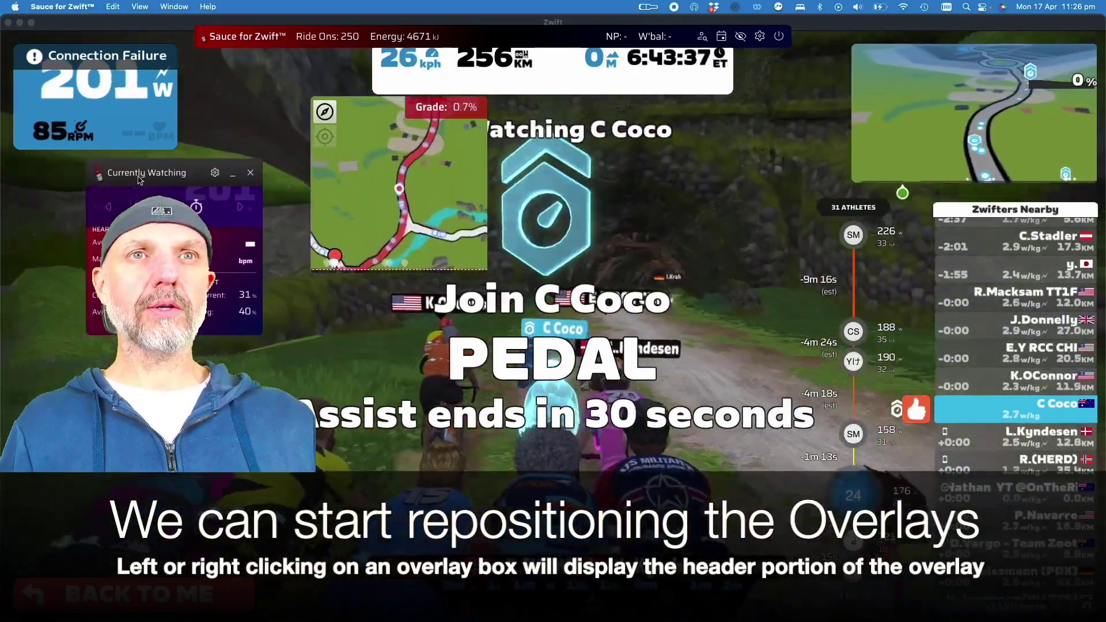
drag(135, 178, 60, 177)
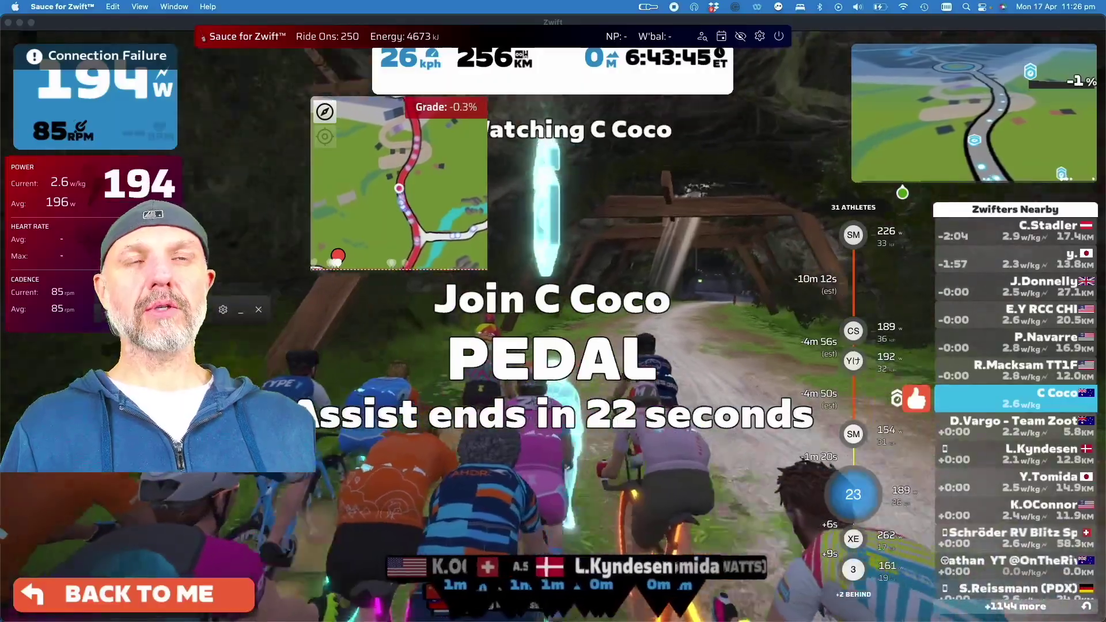
Place the Sauce toolbar at the top-left and widen it across the screen
mouse_move(110, 354)
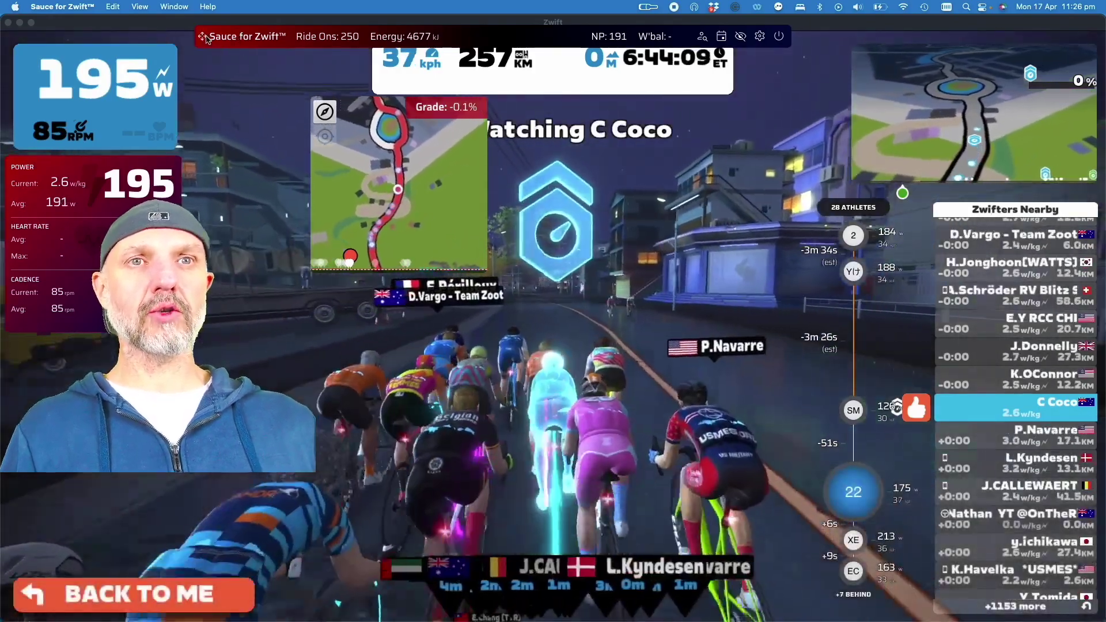
drag(206, 38, 14, 30)
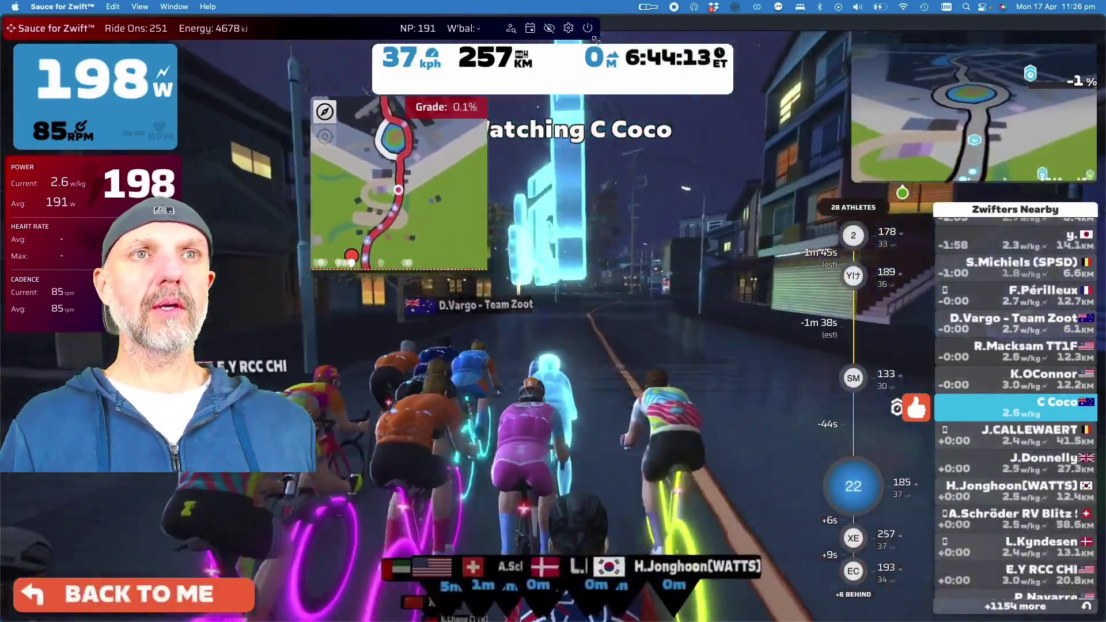
drag(595, 40, 1100, 35)
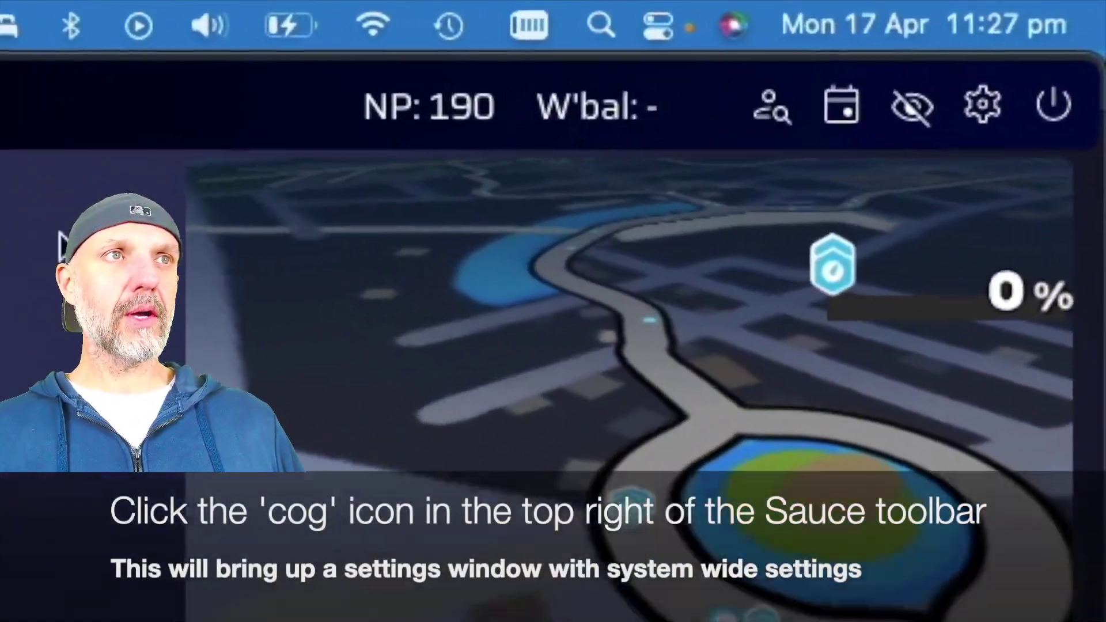
Set Right fields to 4 in the Sauce Settings Appearance tab and close Settings
click(981, 105)
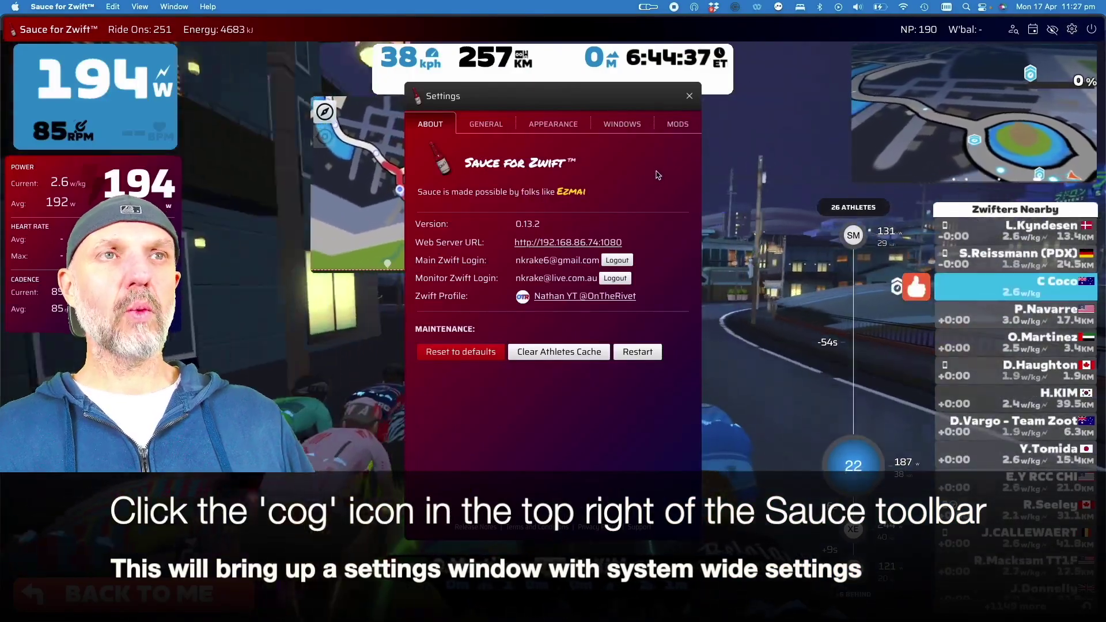
click(485, 124)
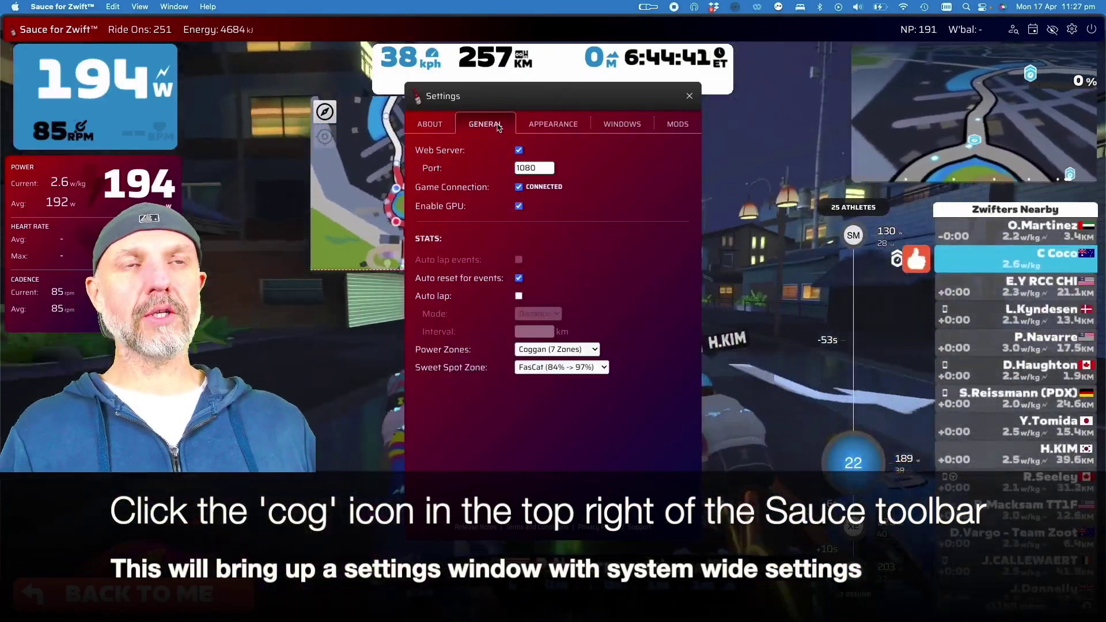
click(552, 124)
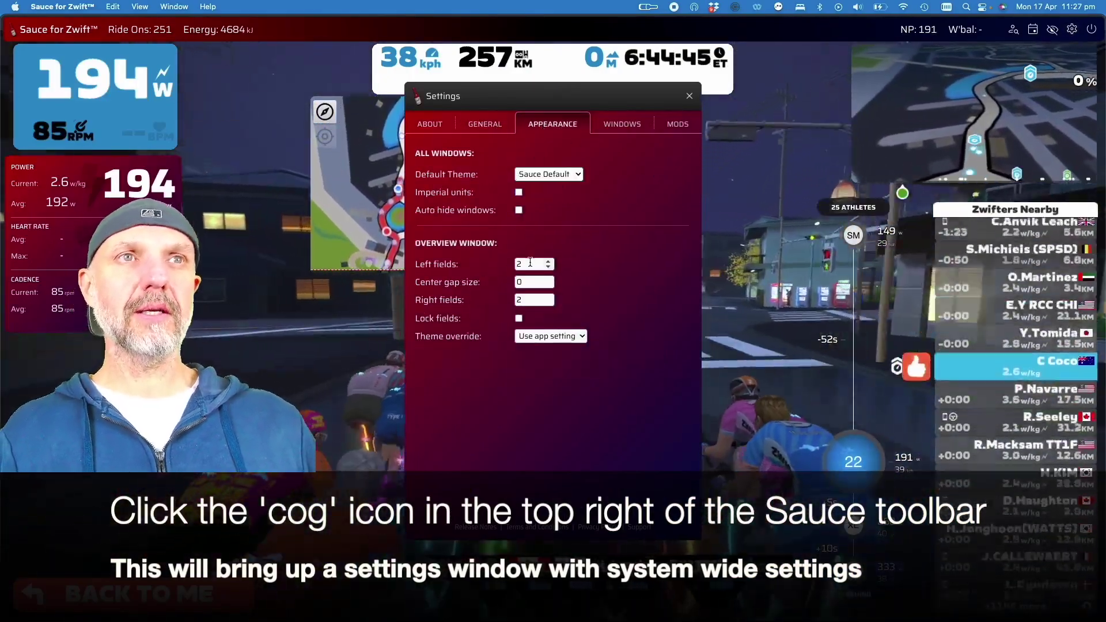
double_click(517, 300)
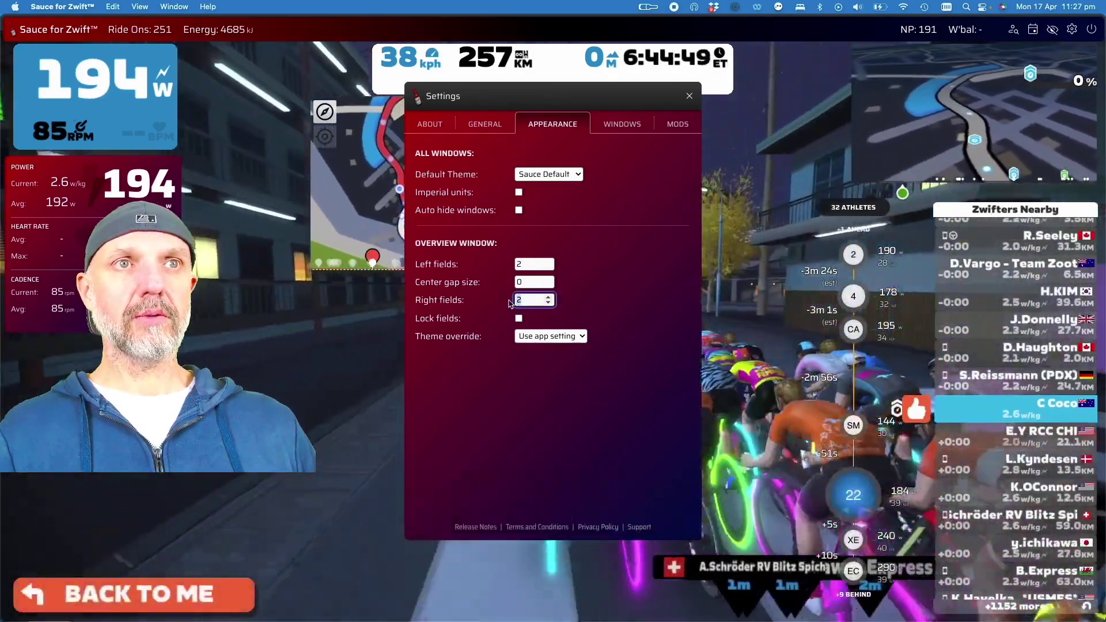
text(4)
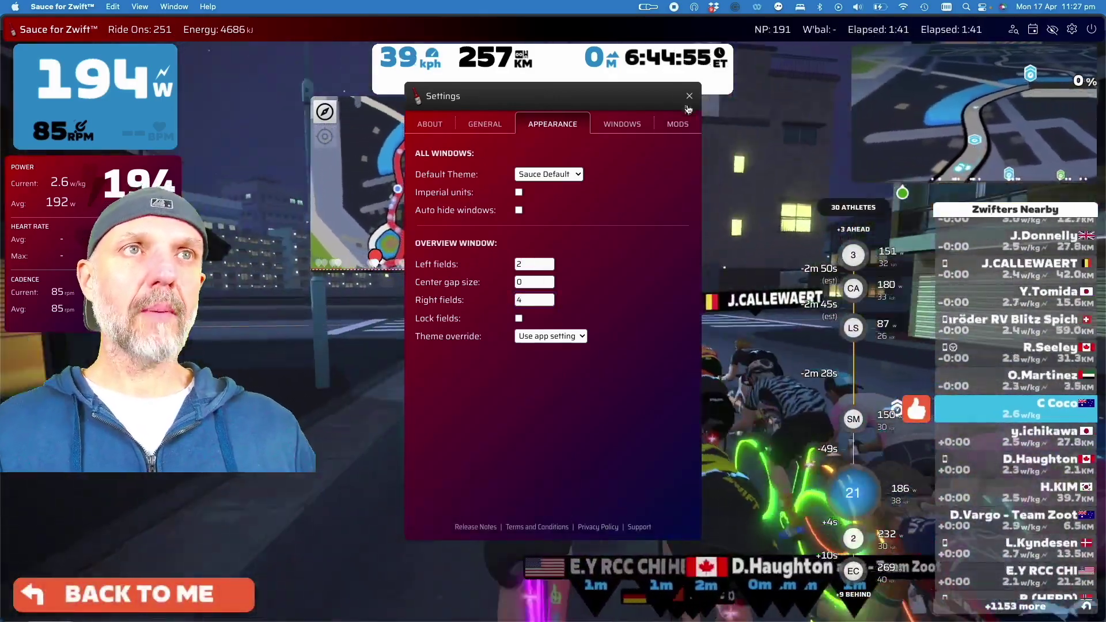
click(689, 96)
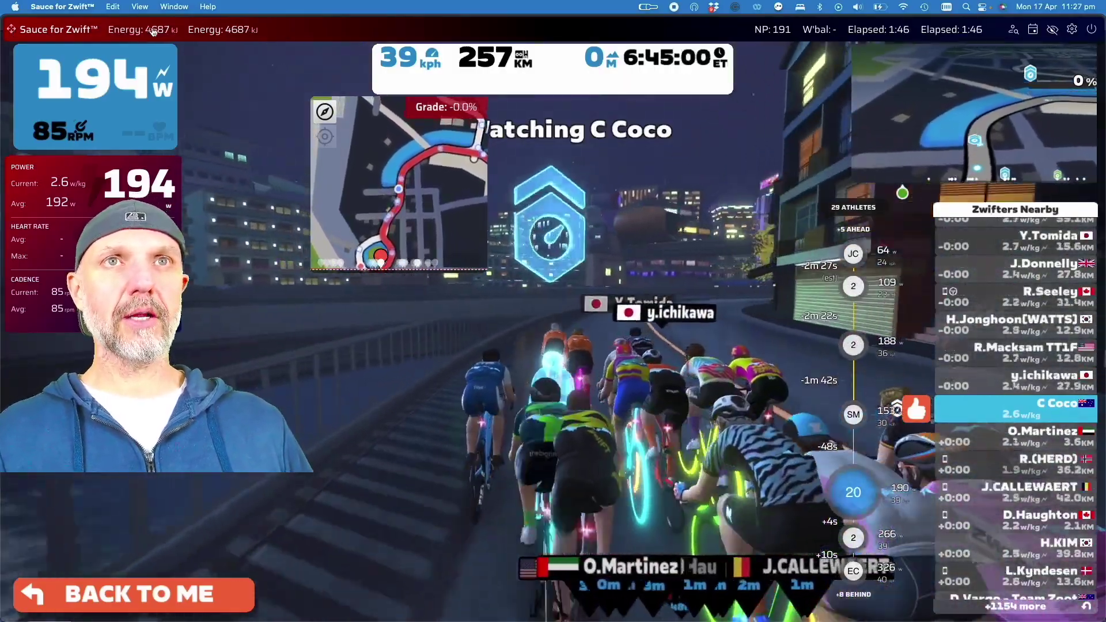
Cycle the left overview fields until they show event distance and Event
click(132, 30)
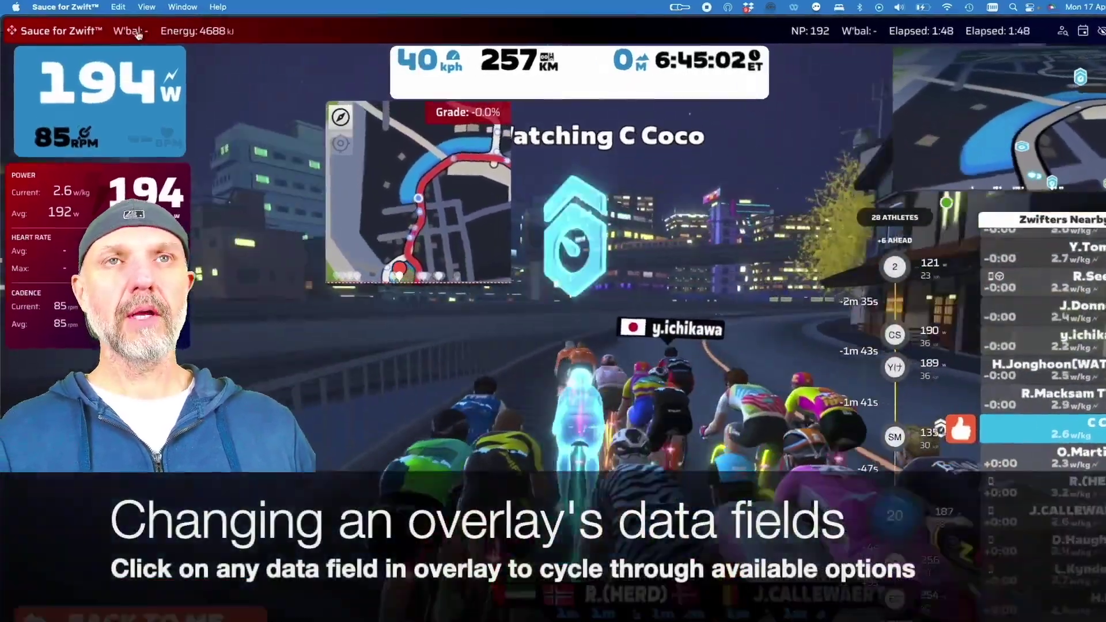
click(131, 31)
click(131, 31)
click(132, 31)
click(132, 31)
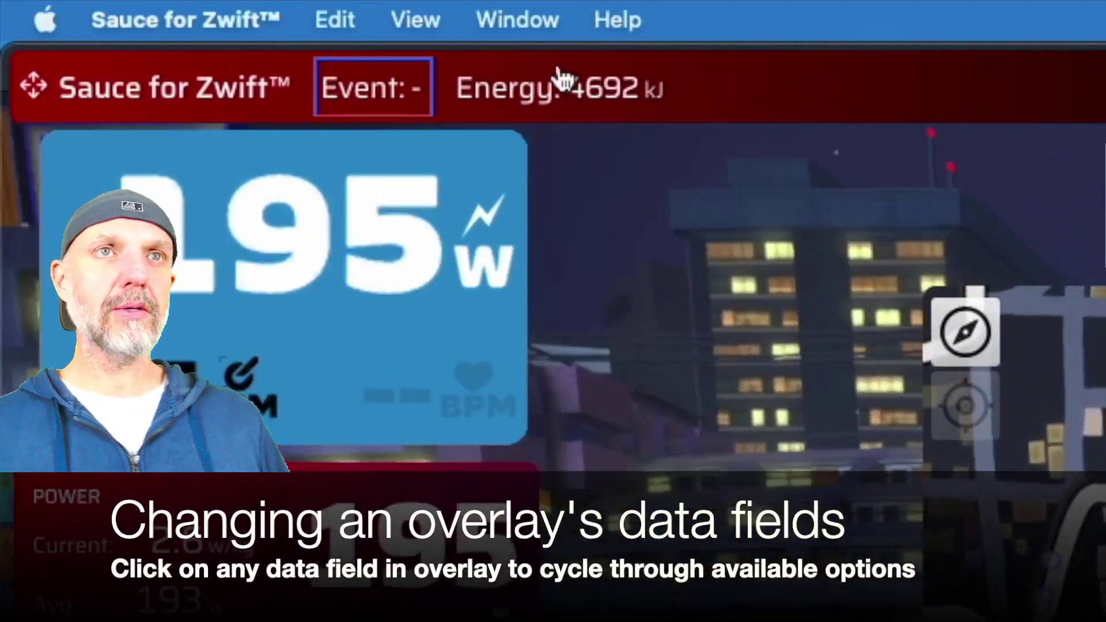
click(561, 86)
click(562, 86)
click(562, 86)
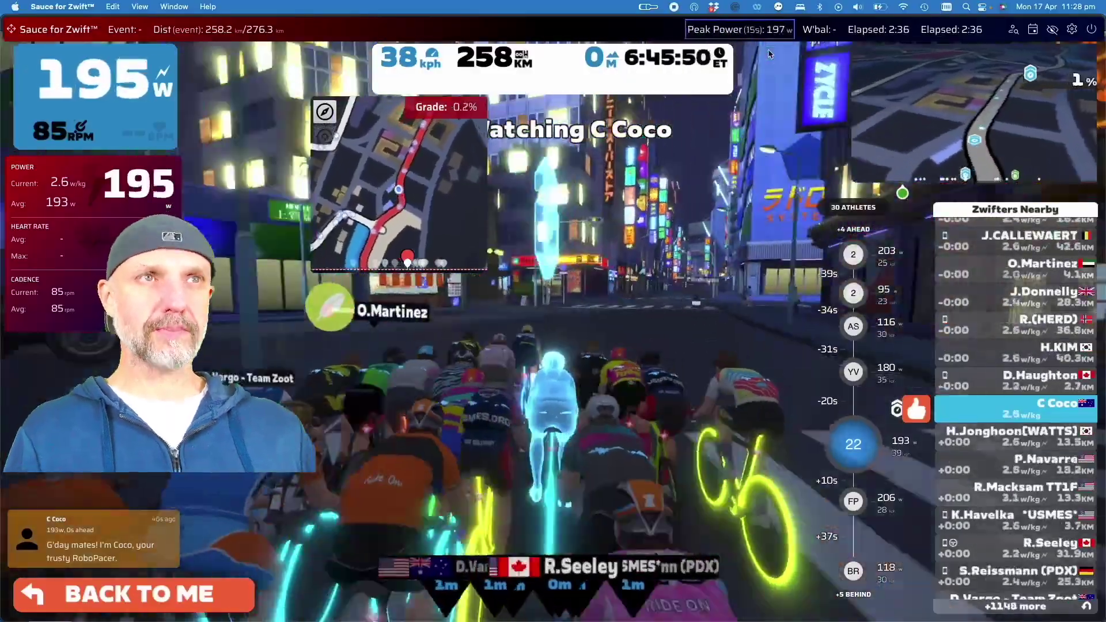
Set the first two right fields to W/kg (15s) and W/kg (5m)
click(740, 29)
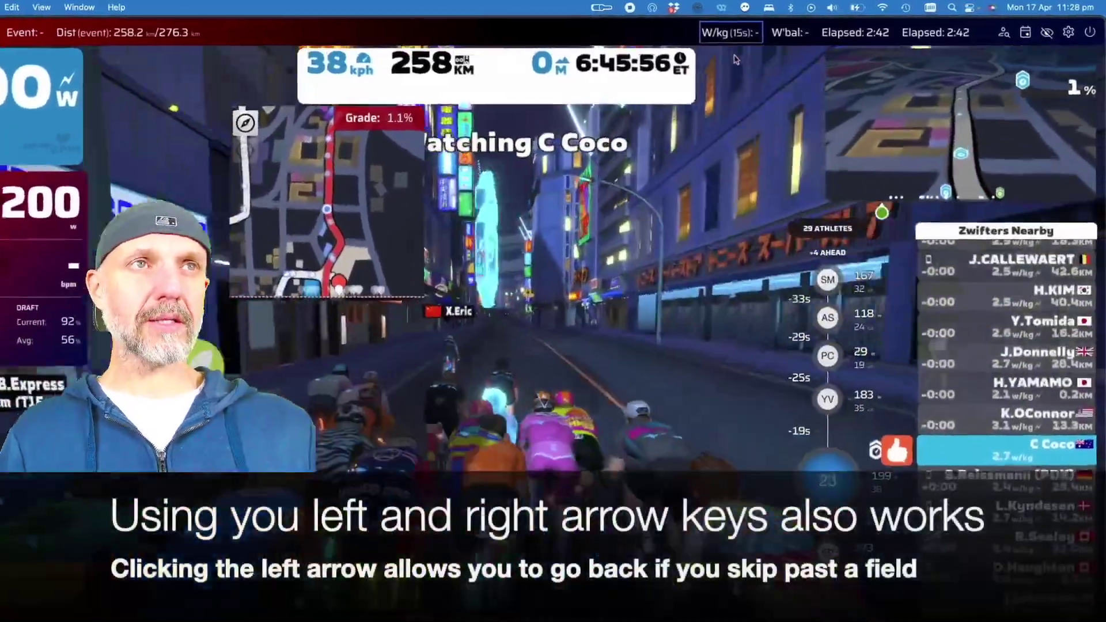
click(819, 30)
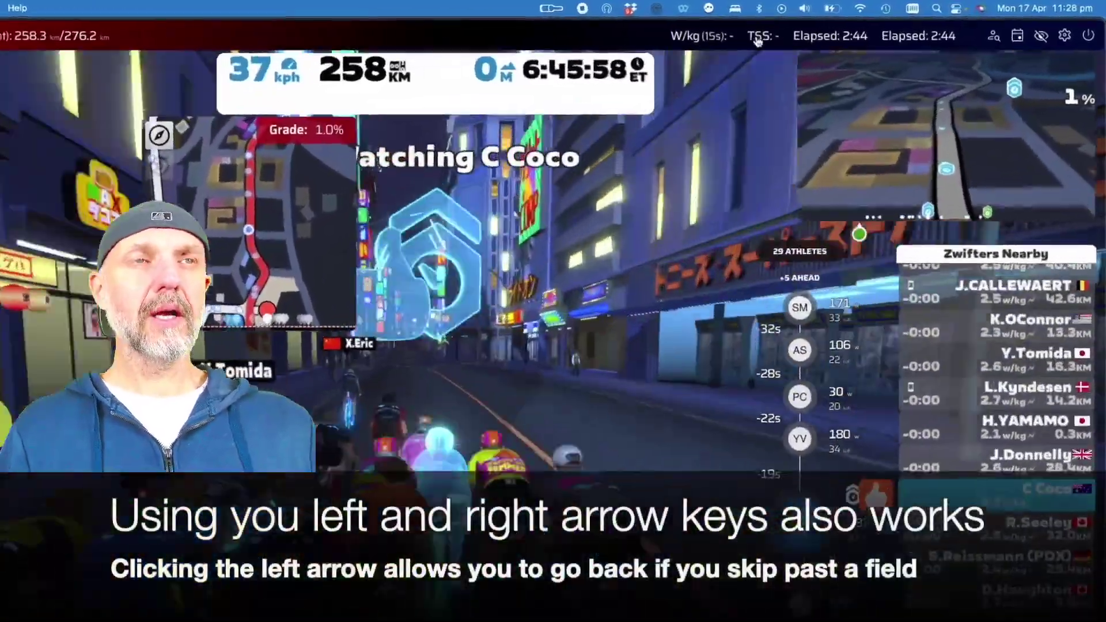
key(Right)
key(Right)
key(Right)
key(Right)
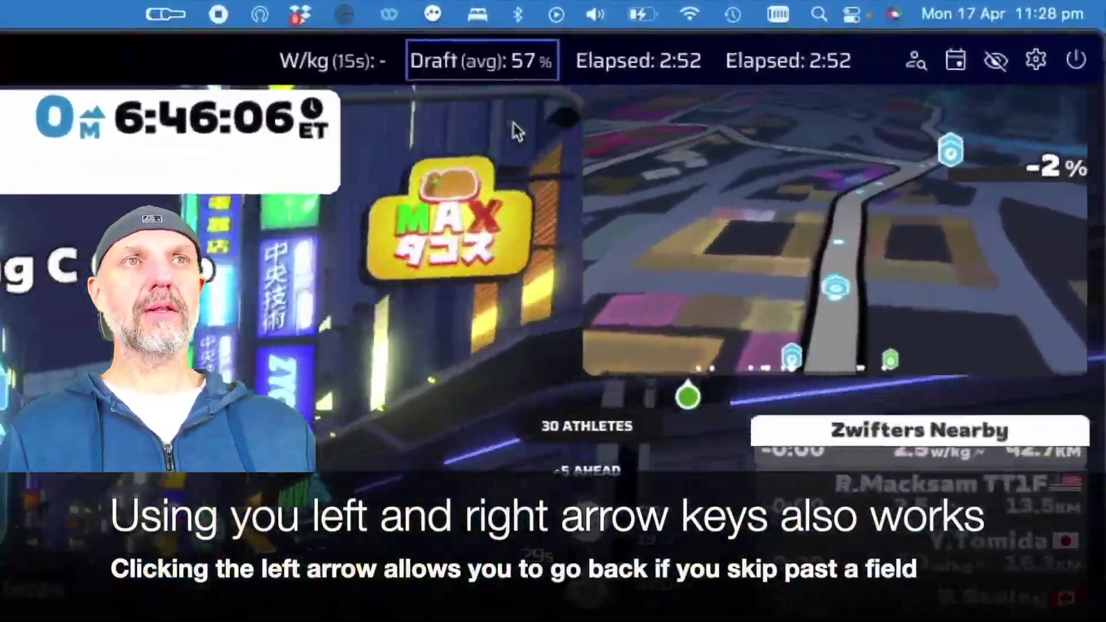
key(Right)
key(Right)
key(Right)
key(Right)
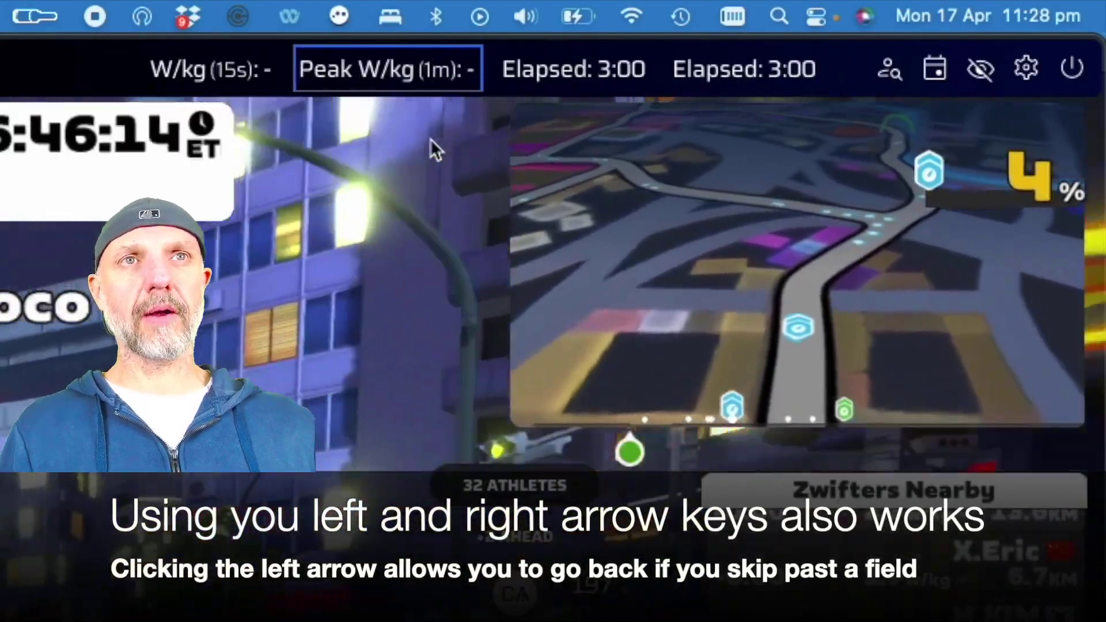
key(Right)
key(Right)
key(Right)
key(Right)
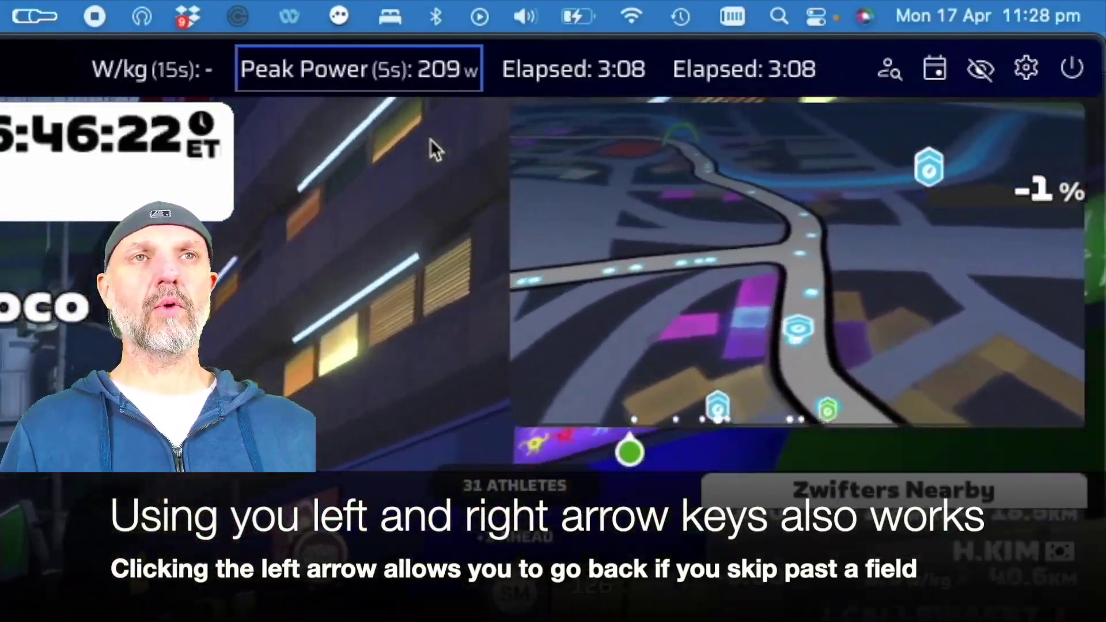
key(Right)
key(Right)
key(Right)
key(Right)
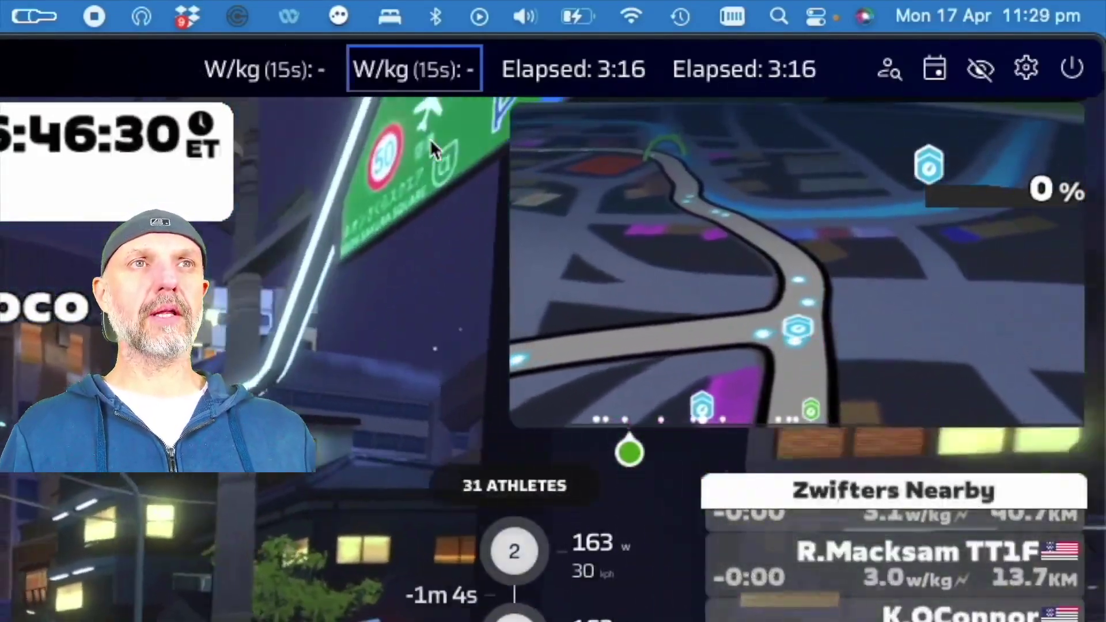
key(Right)
key(Right)
click(556, 69)
Set the last two right fields to W/kg (20m) and Time
key(Right)
key(Right)
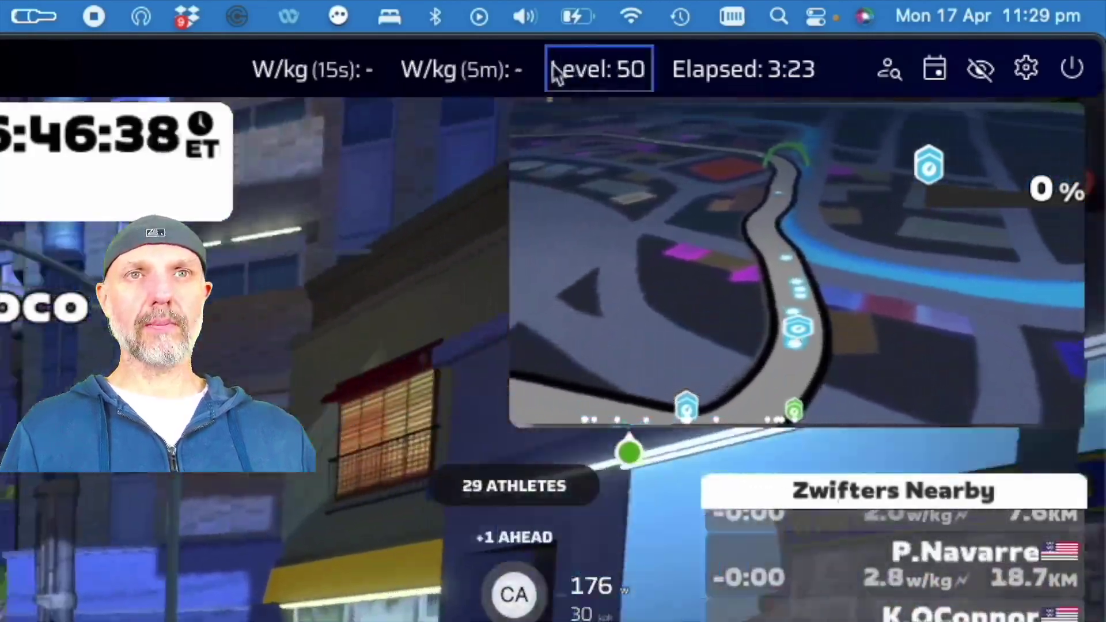
key(Right)
key(Right)
key(Right)
key(Right)
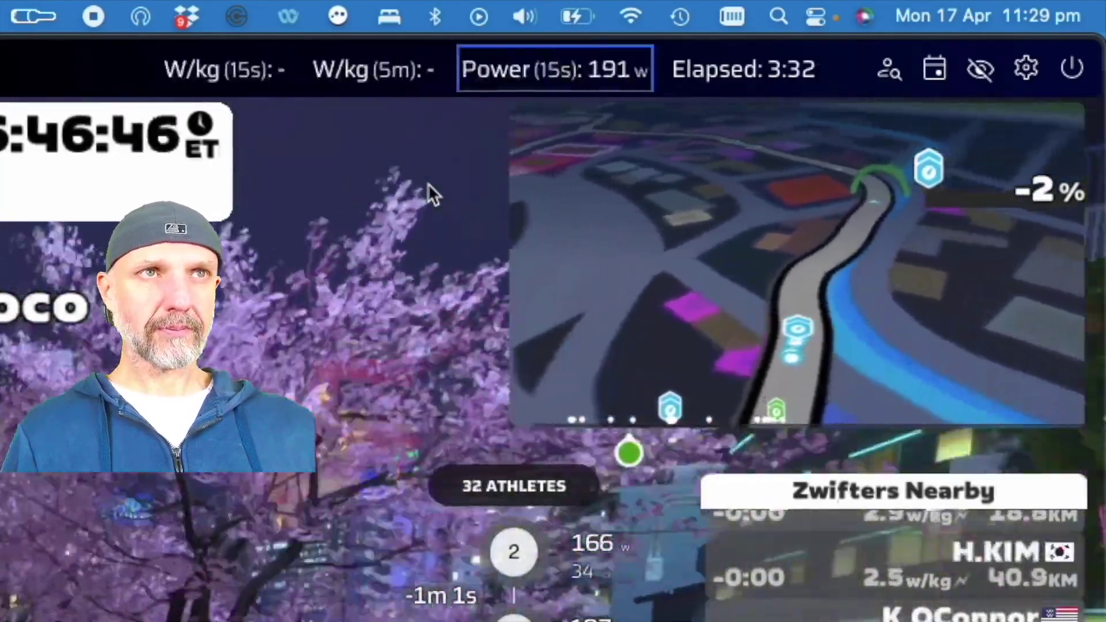
key(Right)
key(Right)
key(Right)
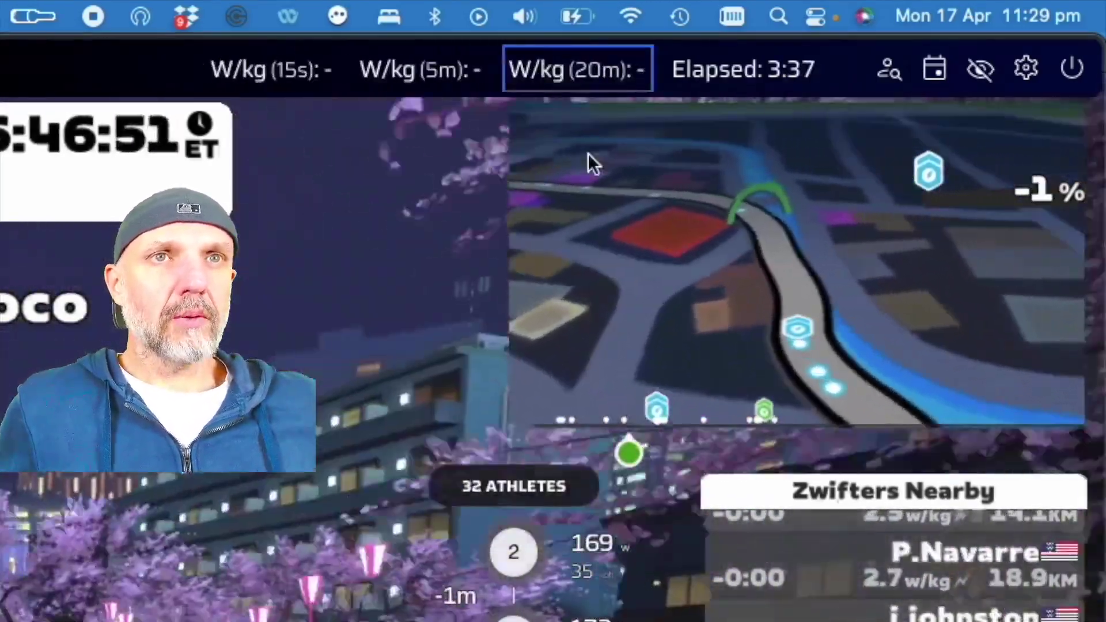
click(720, 70)
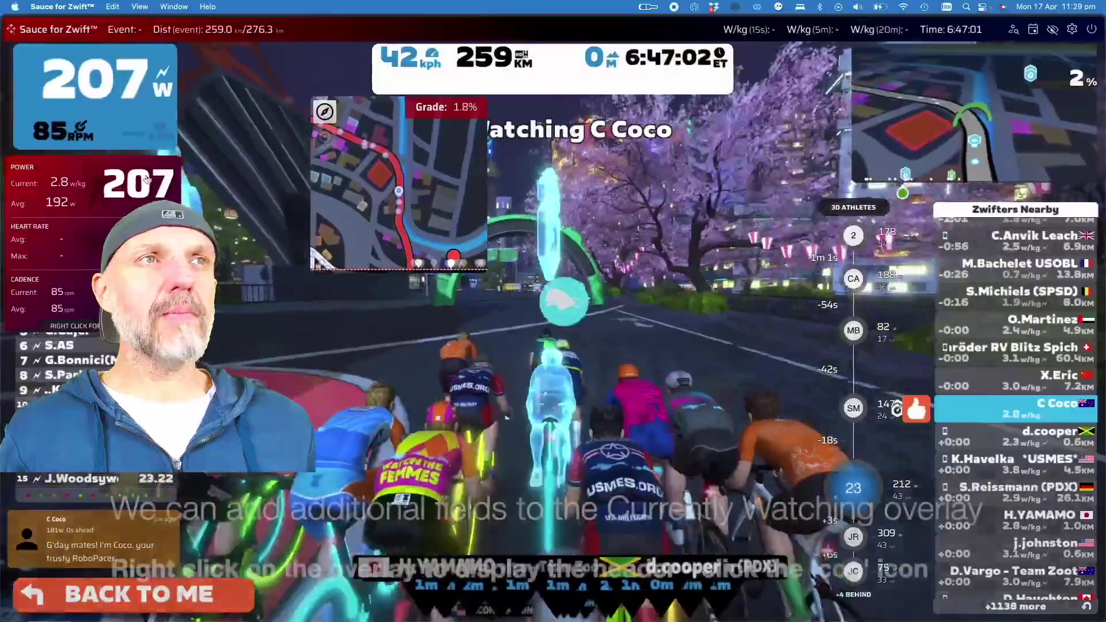
Open the Currently Watching settings and review the Power, Heart Rate and third section editors
right_click(146, 179)
click(164, 172)
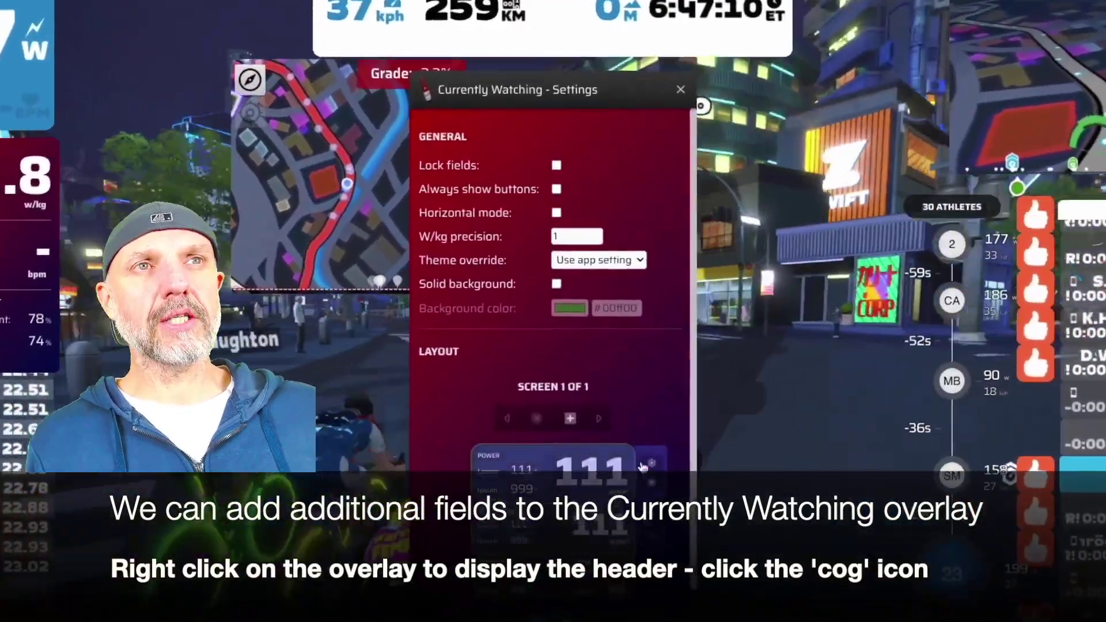
click(644, 464)
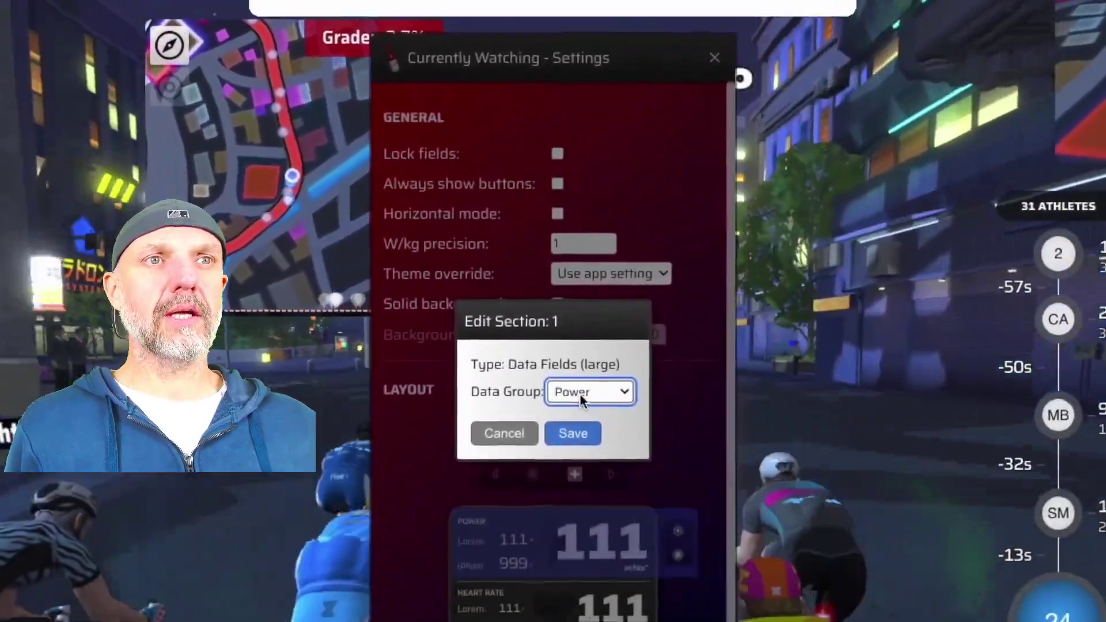
click(502, 436)
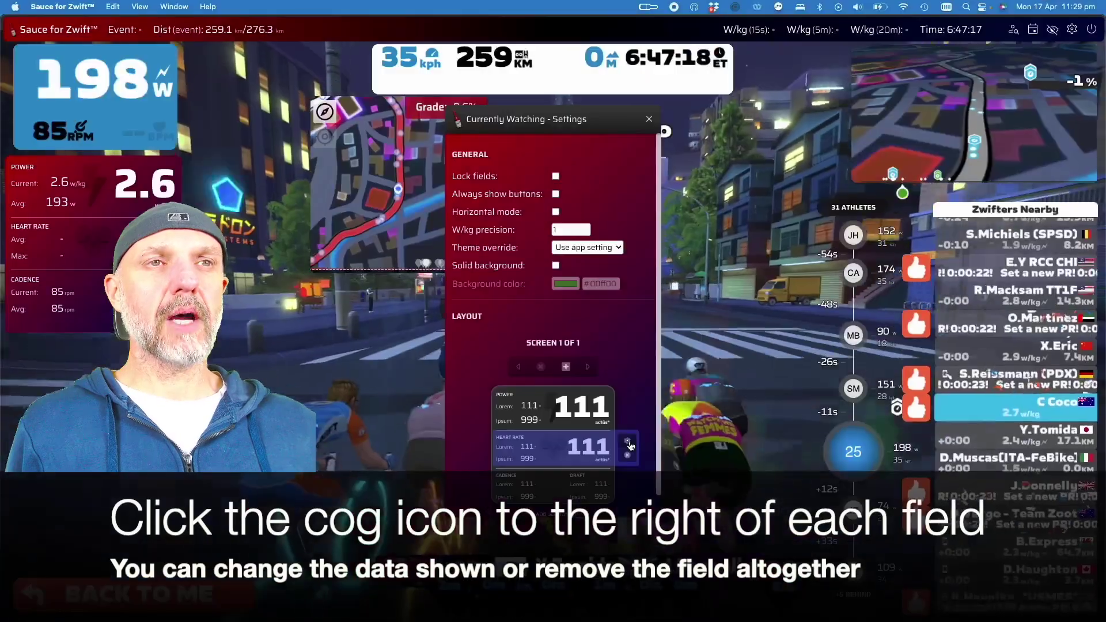
click(628, 443)
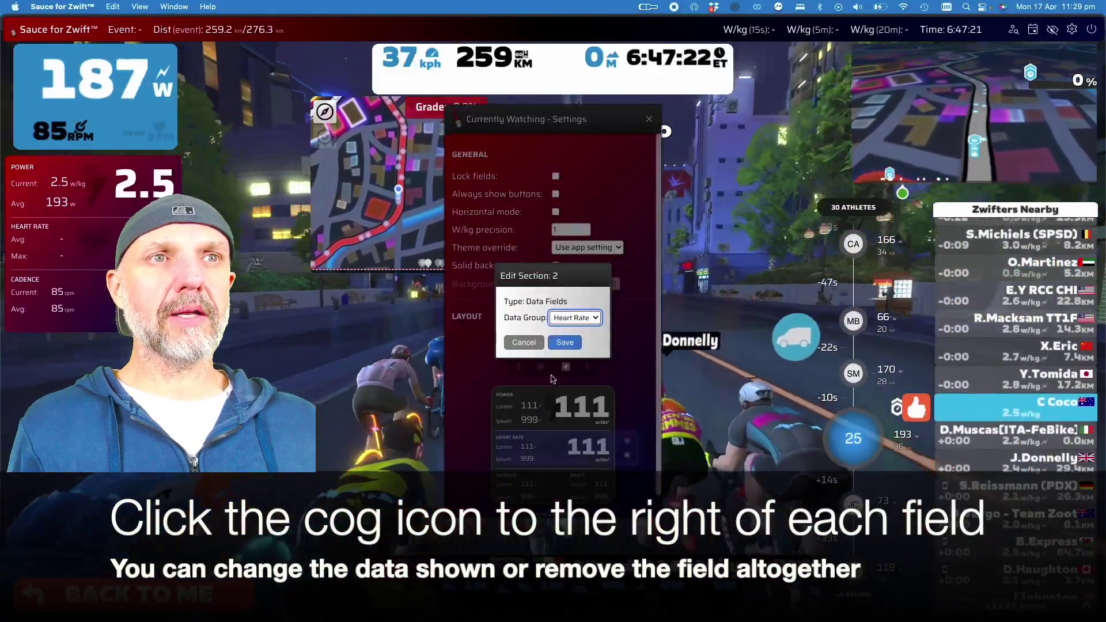
click(563, 343)
click(628, 483)
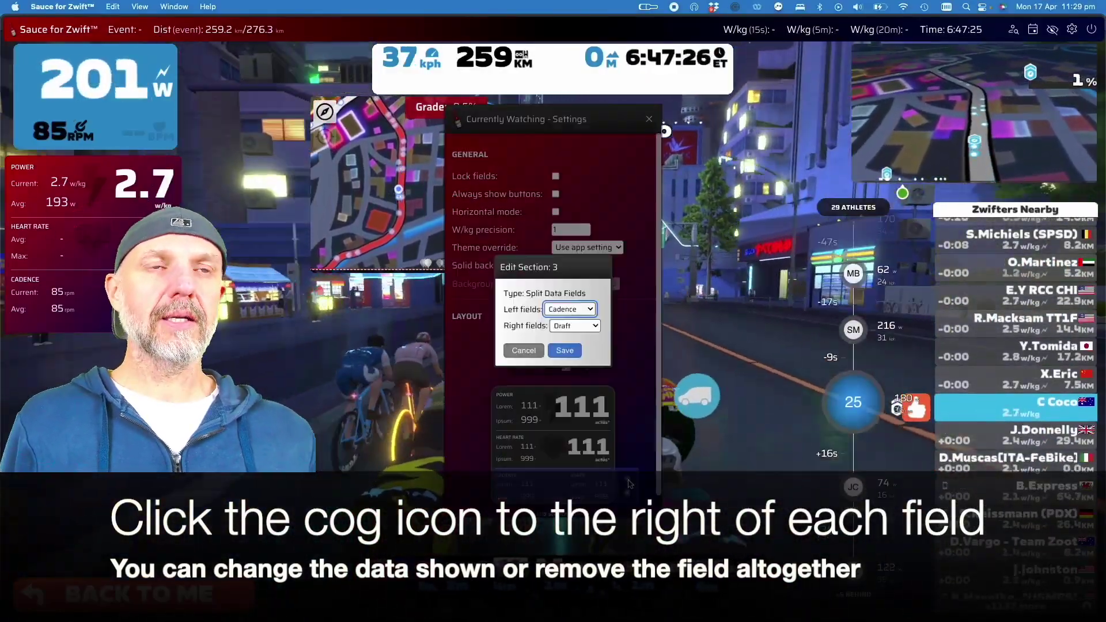
click(524, 350)
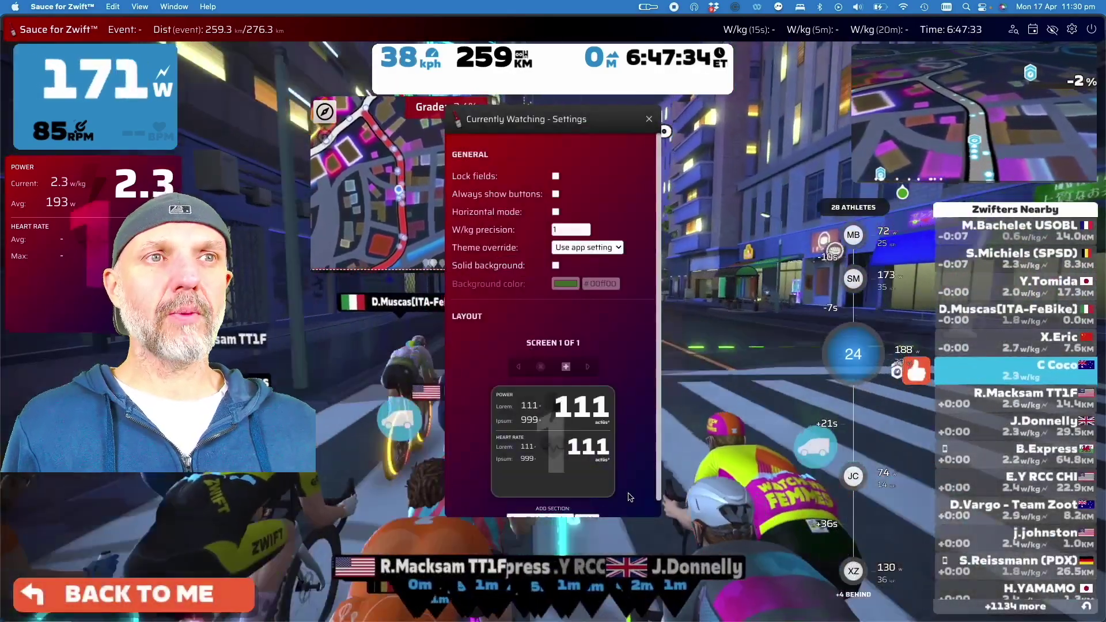
Replace the Cadence section with a large Data Fields section showing Draft, then close settings
click(596, 477)
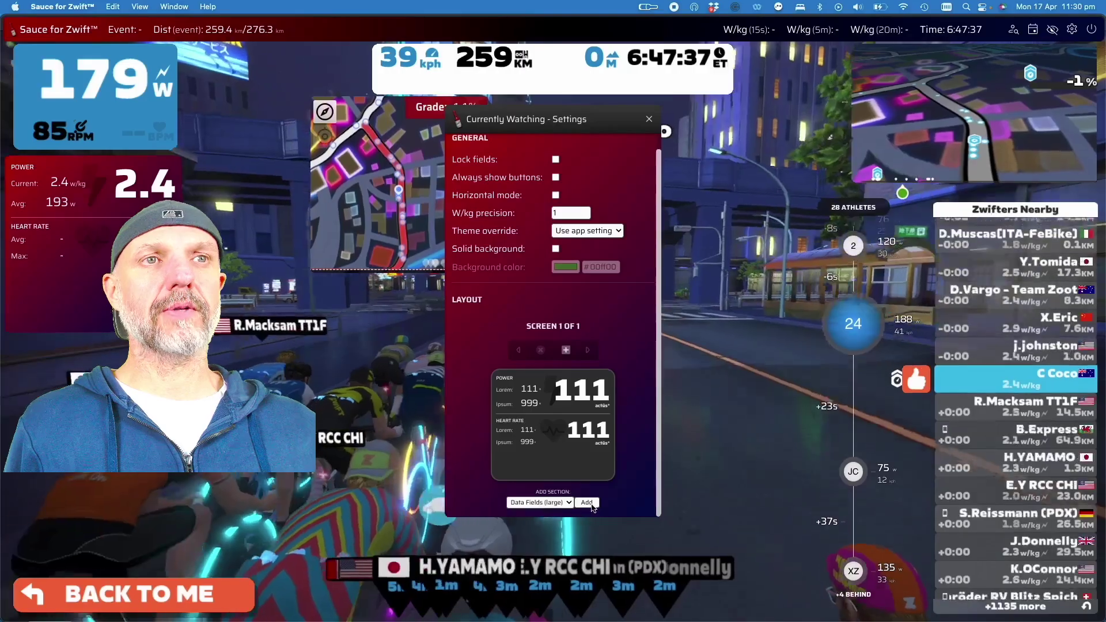
click(571, 503)
click(572, 504)
click(586, 502)
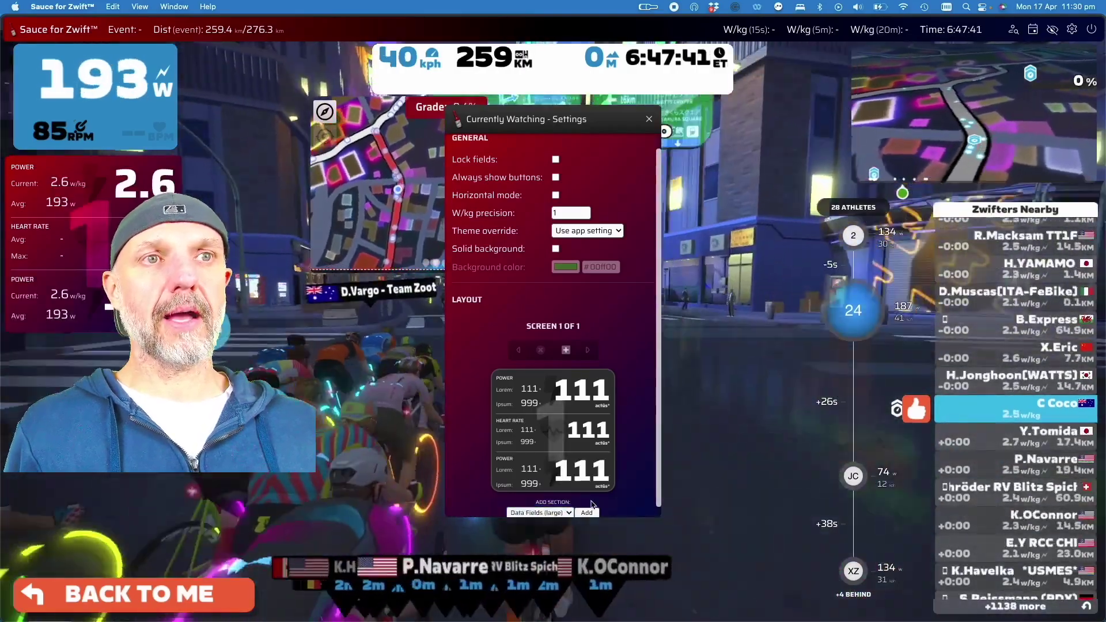
click(628, 467)
click(575, 317)
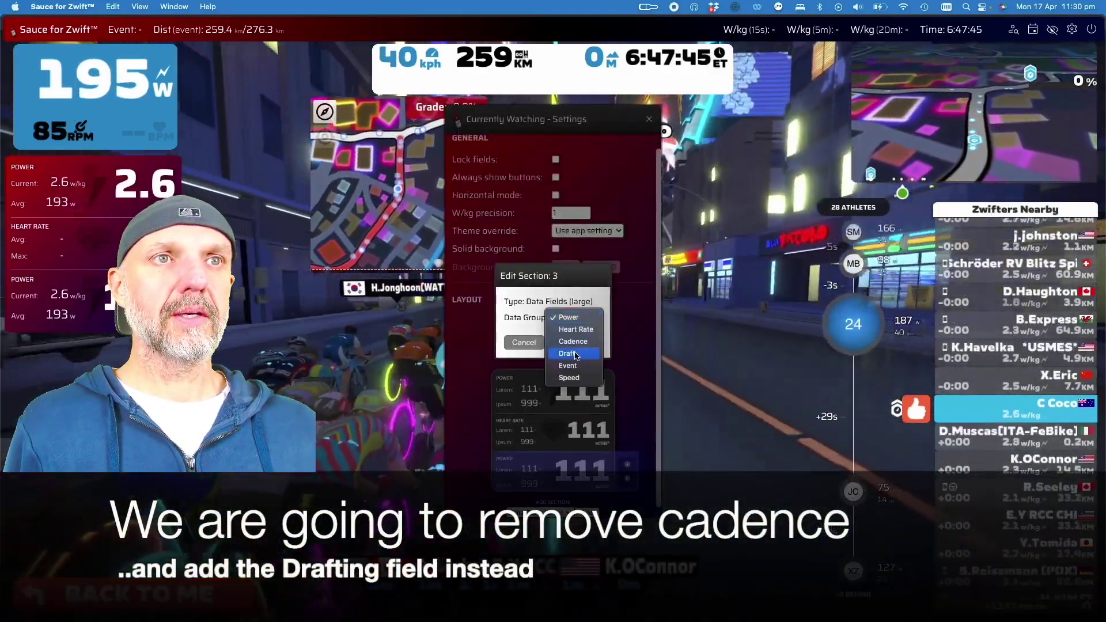
click(571, 347)
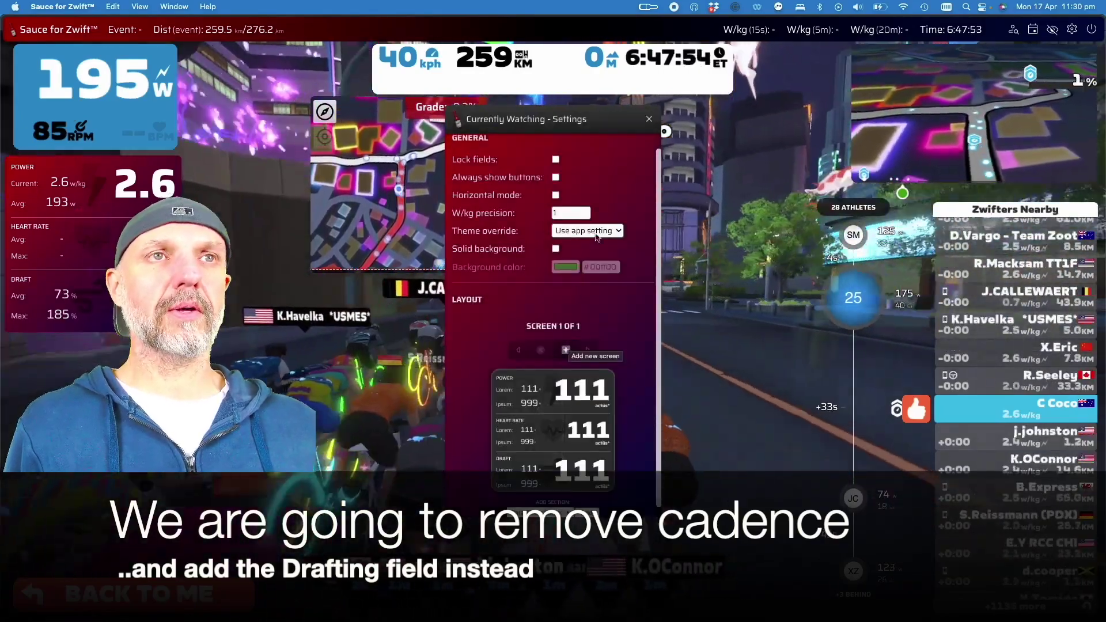
click(649, 122)
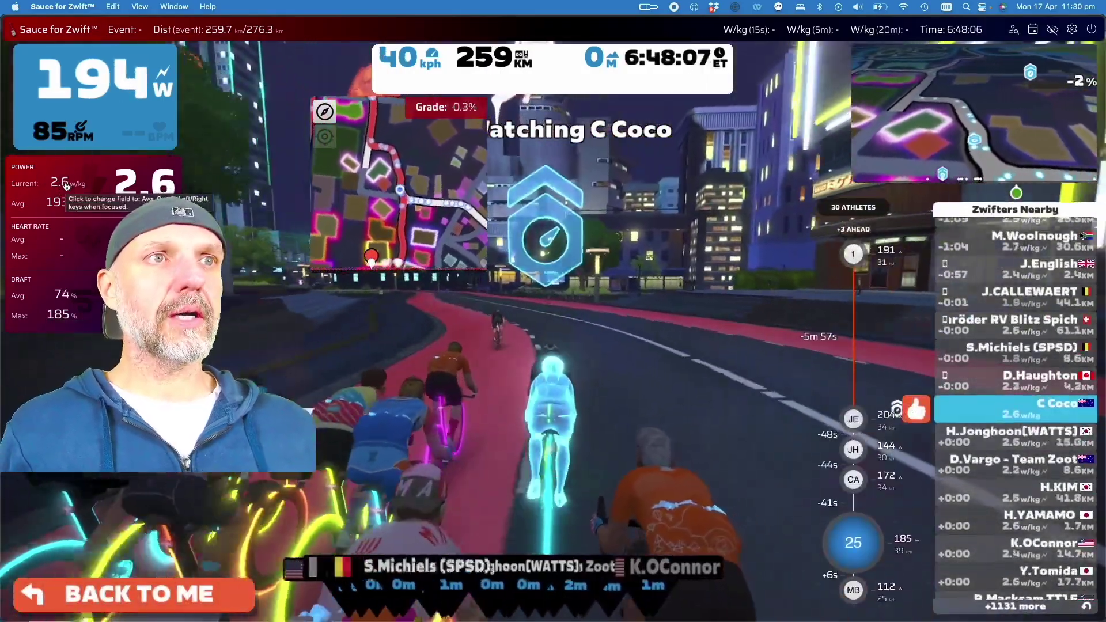
Switch the power panel's Avg row to Max and open the Chat overlay's settings
click(56, 201)
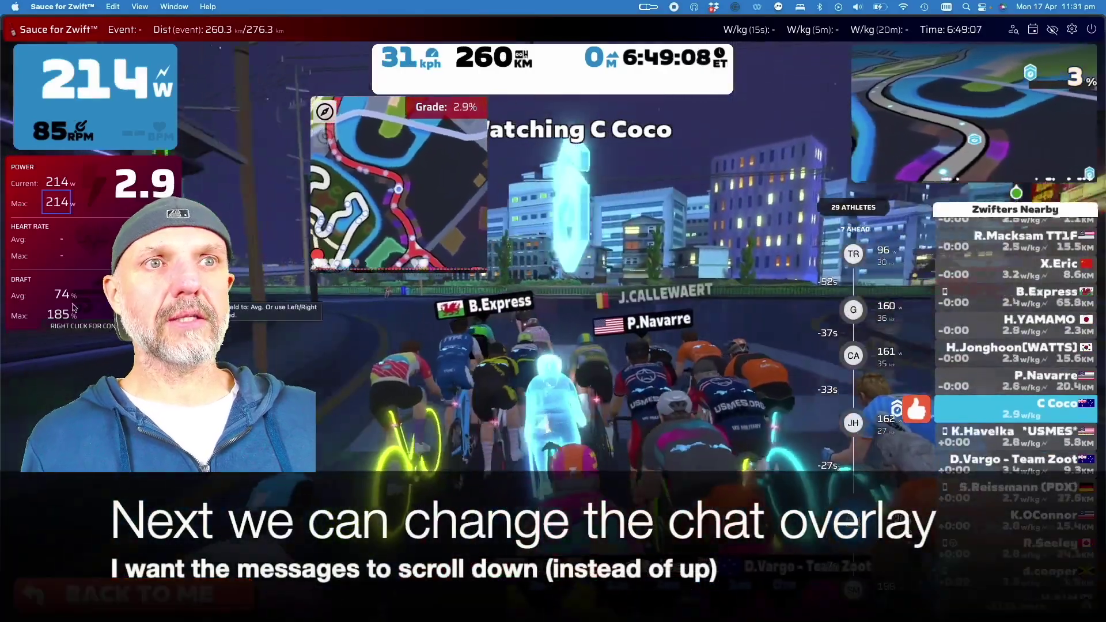
mouse_move(71, 352)
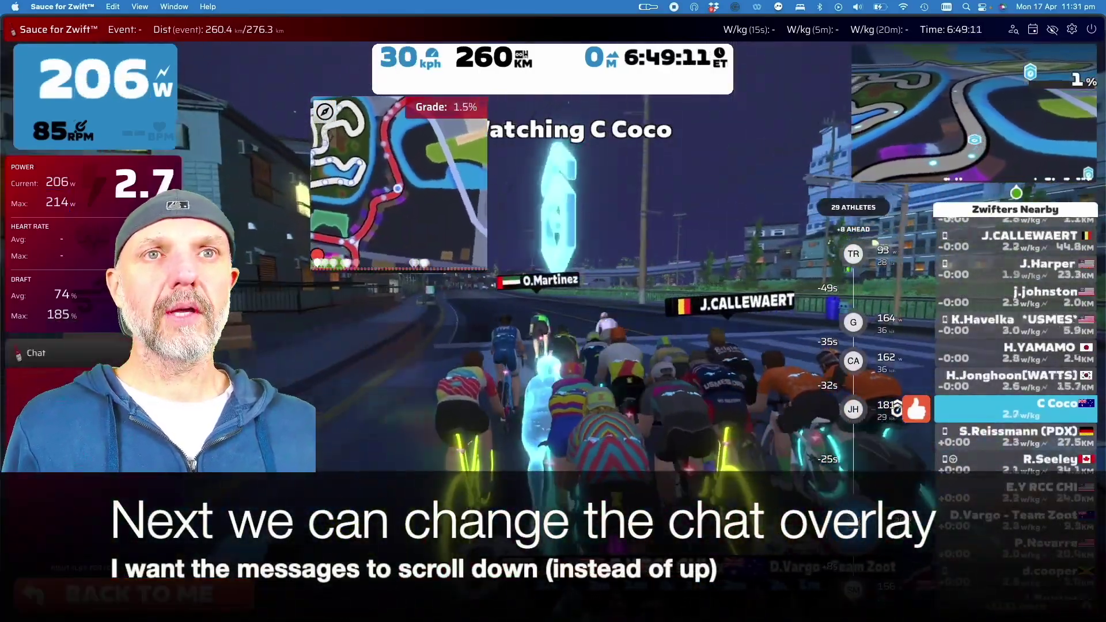
click(121, 352)
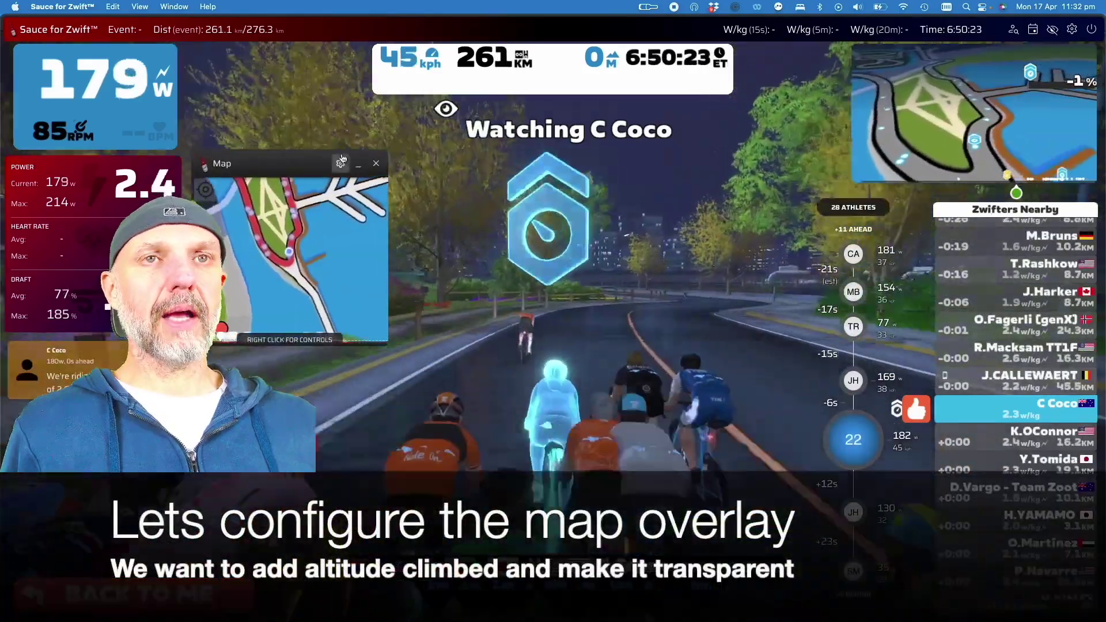
Open the Map overlay's settings
click(340, 165)
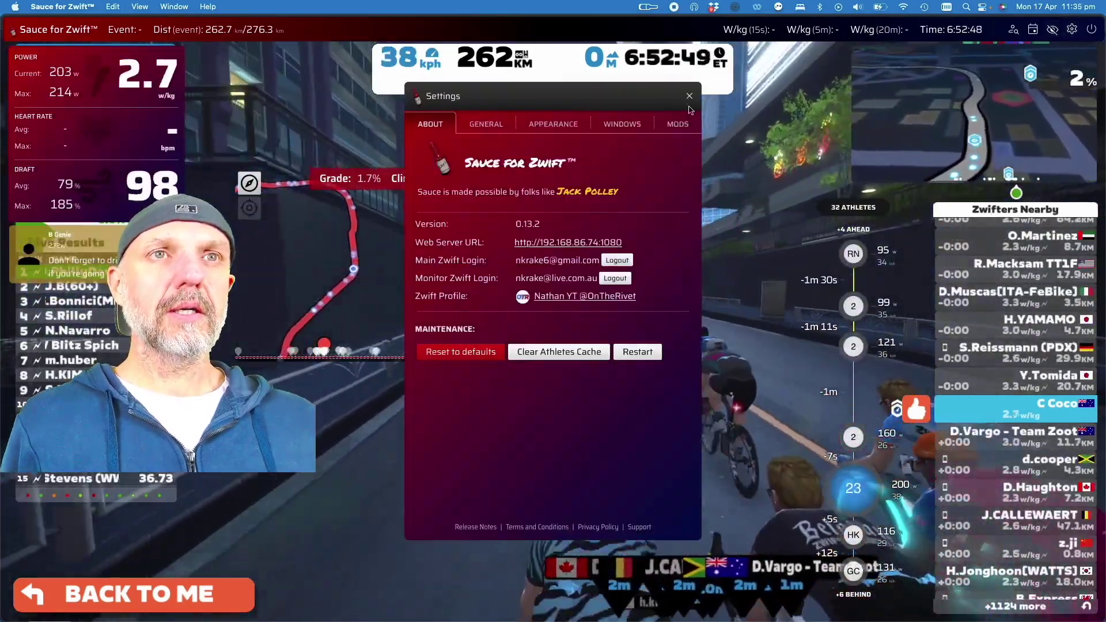
Create a Nearby Athletes window from Settings > Windows and shorten the Map window
click(625, 124)
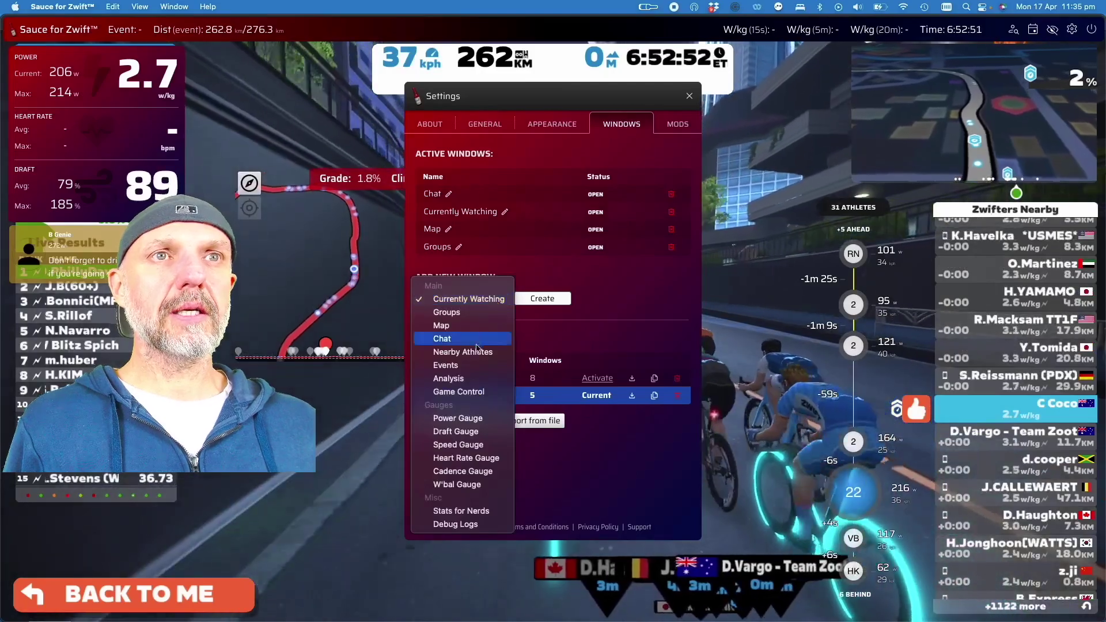
click(529, 299)
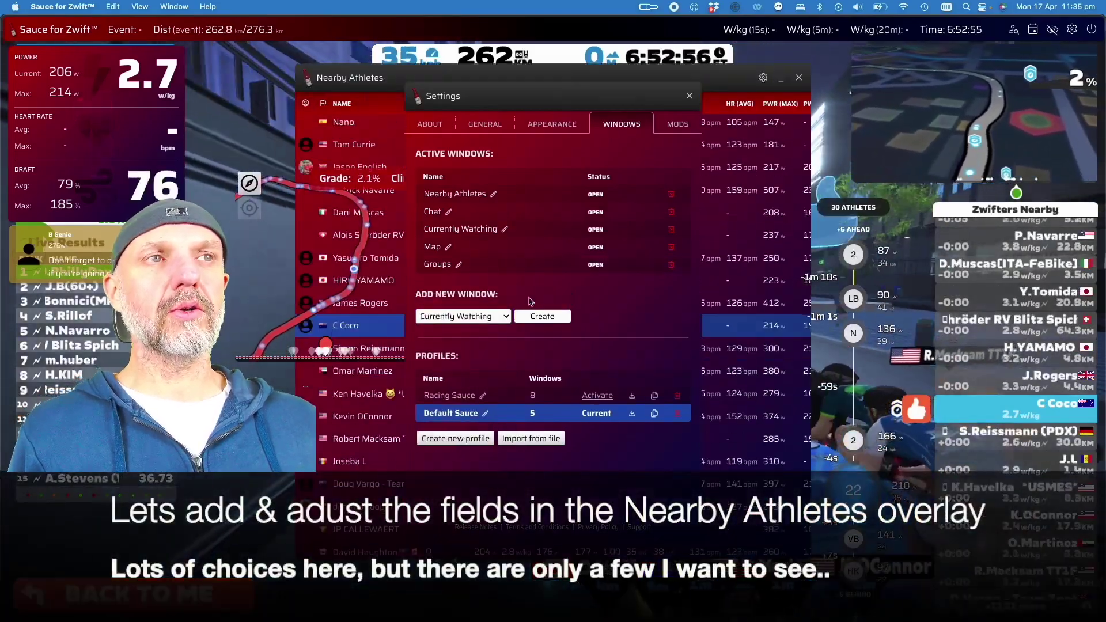
click(691, 97)
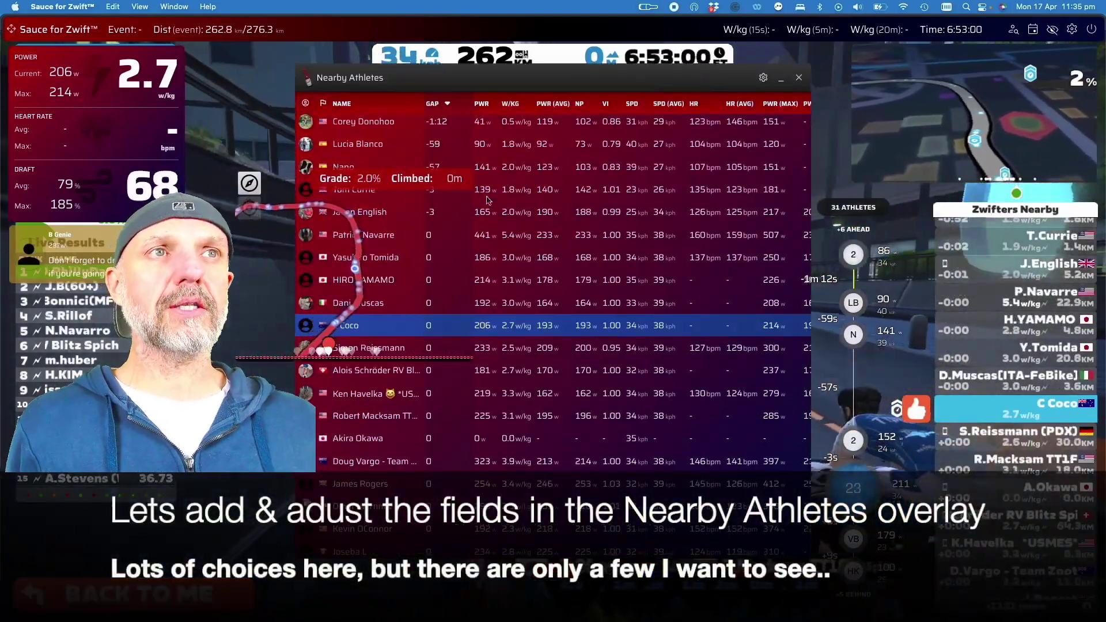
mouse_move(314, 185)
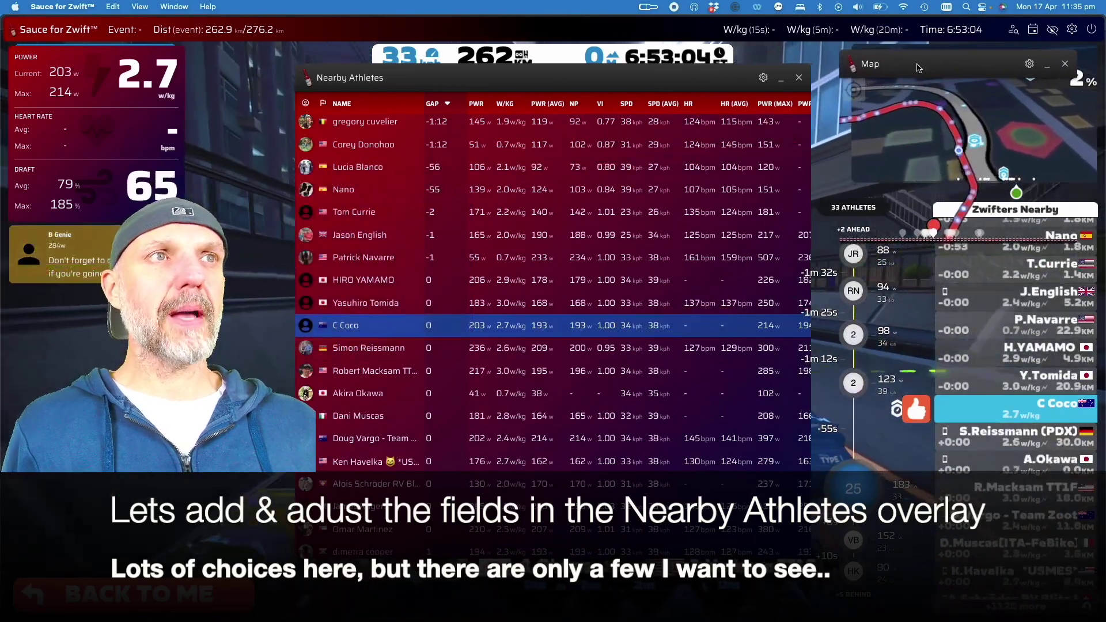
drag(912, 232, 911, 196)
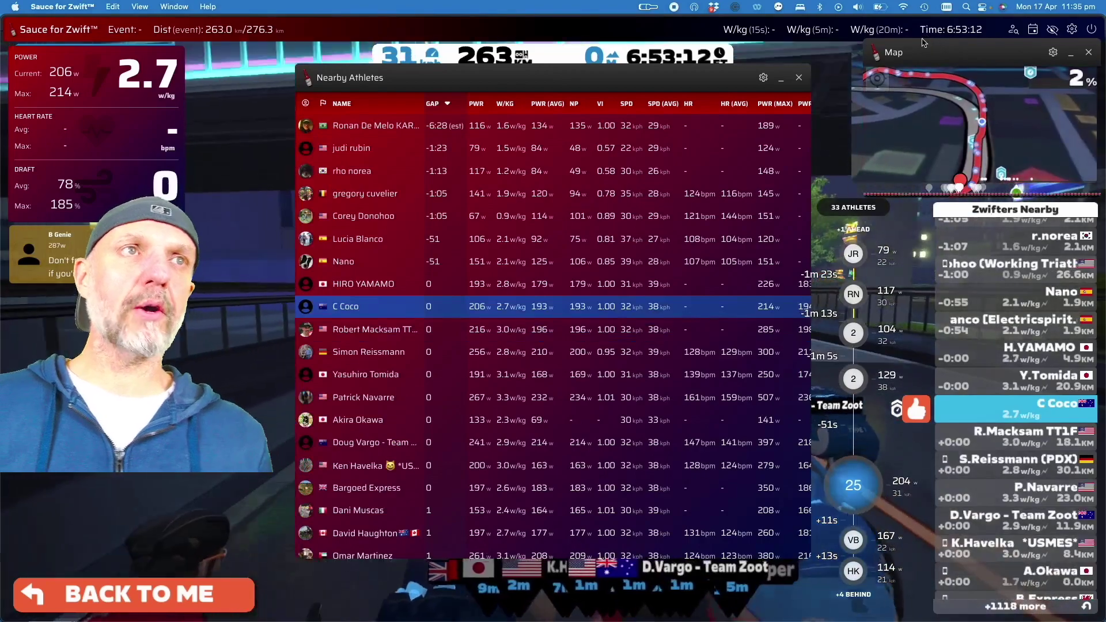
Bring the Nearby Athletes window back via Settings > Windows and move it left
click(763, 79)
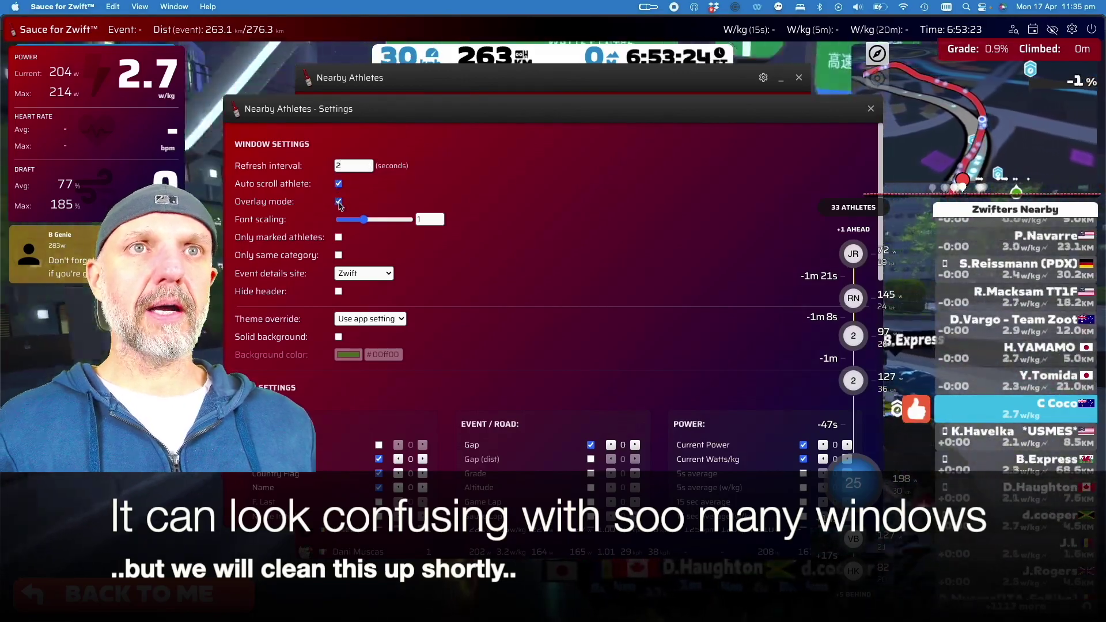
click(799, 78)
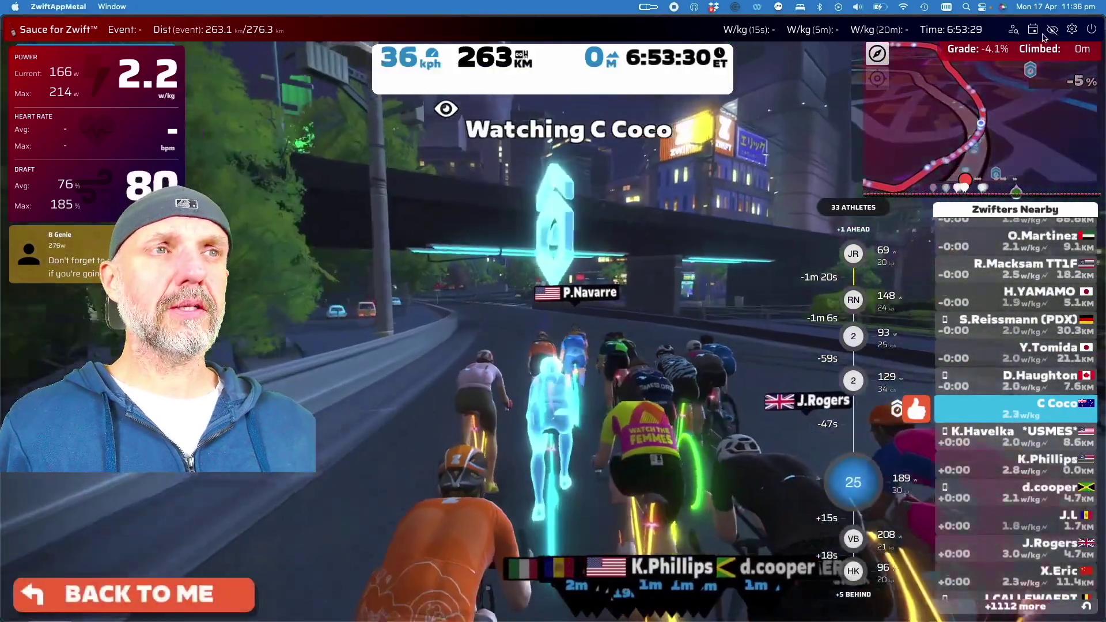
click(1071, 29)
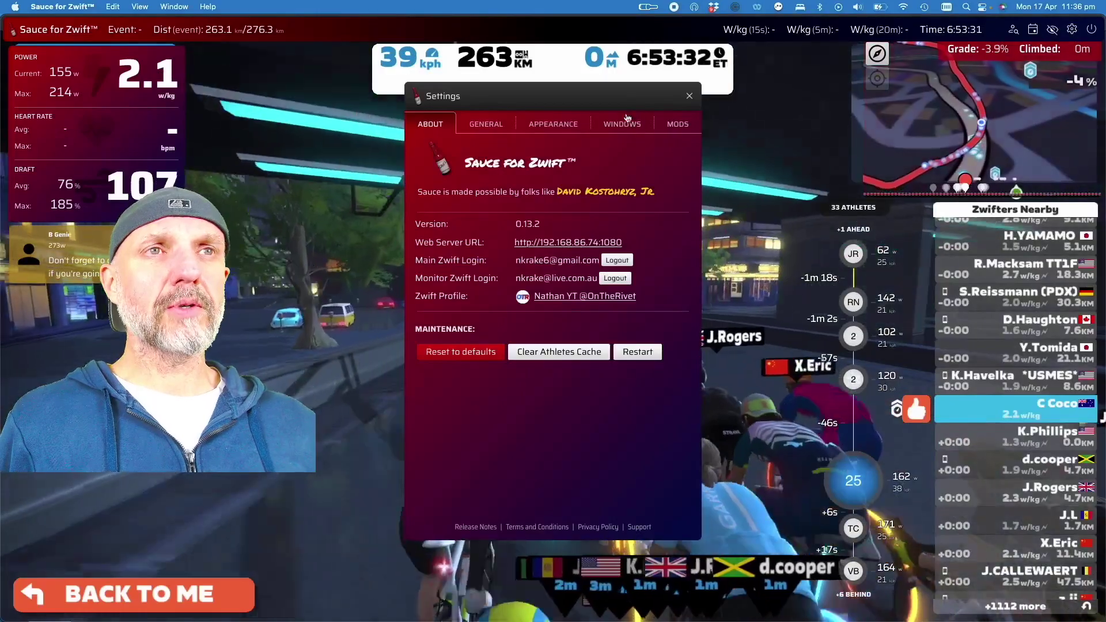
click(622, 123)
click(646, 266)
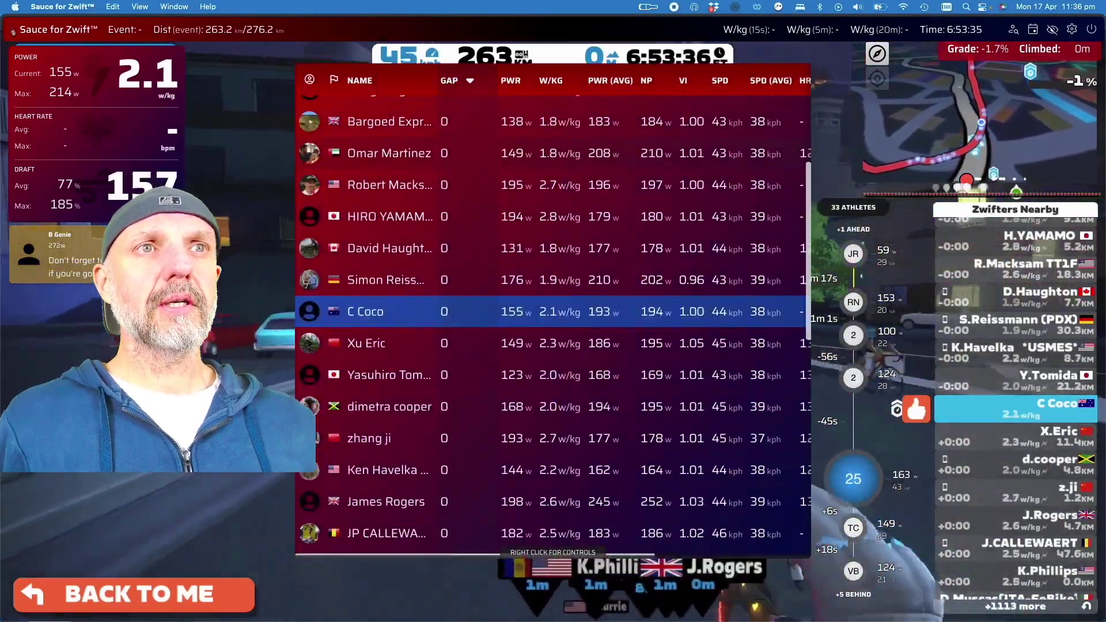
drag(436, 78, 324, 104)
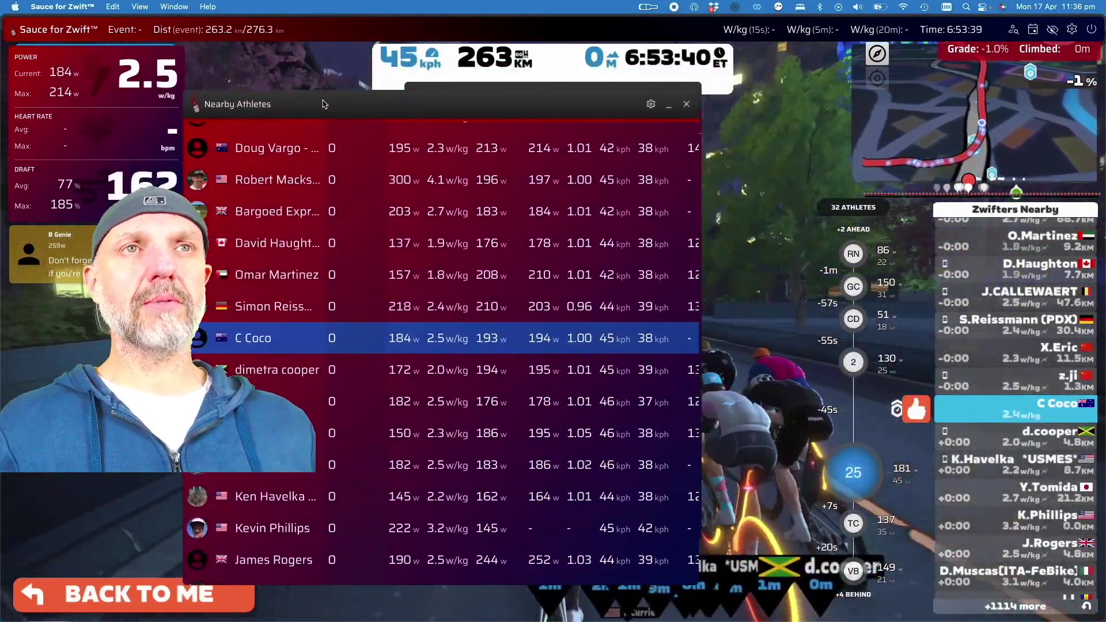
In Nearby Athletes settings, test the list filter and display checkboxes, then reach Field Settings
click(650, 104)
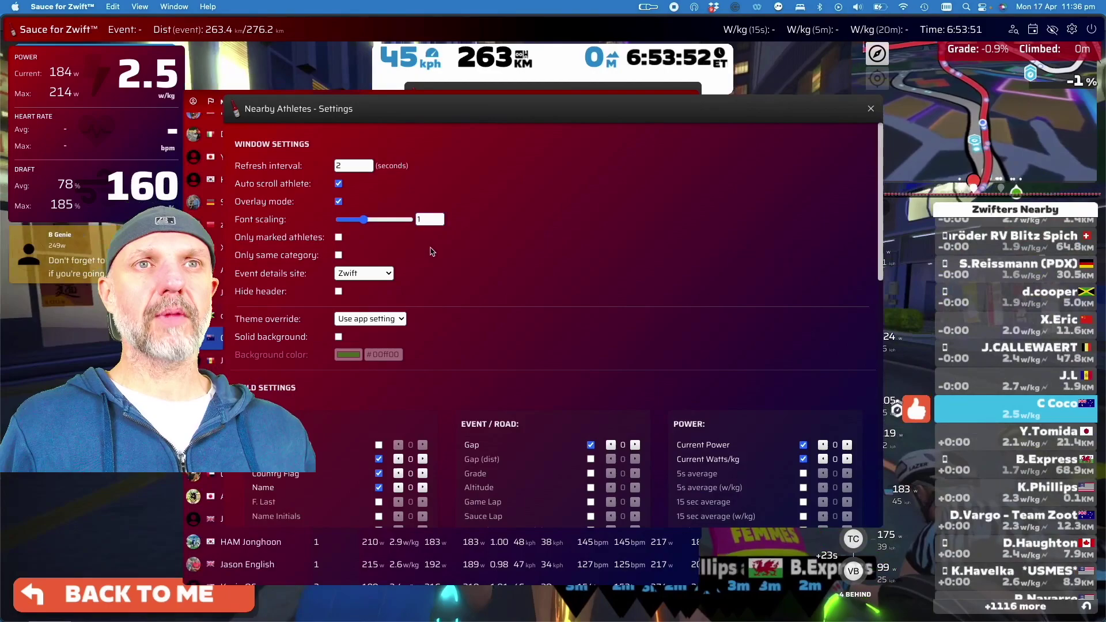
click(338, 237)
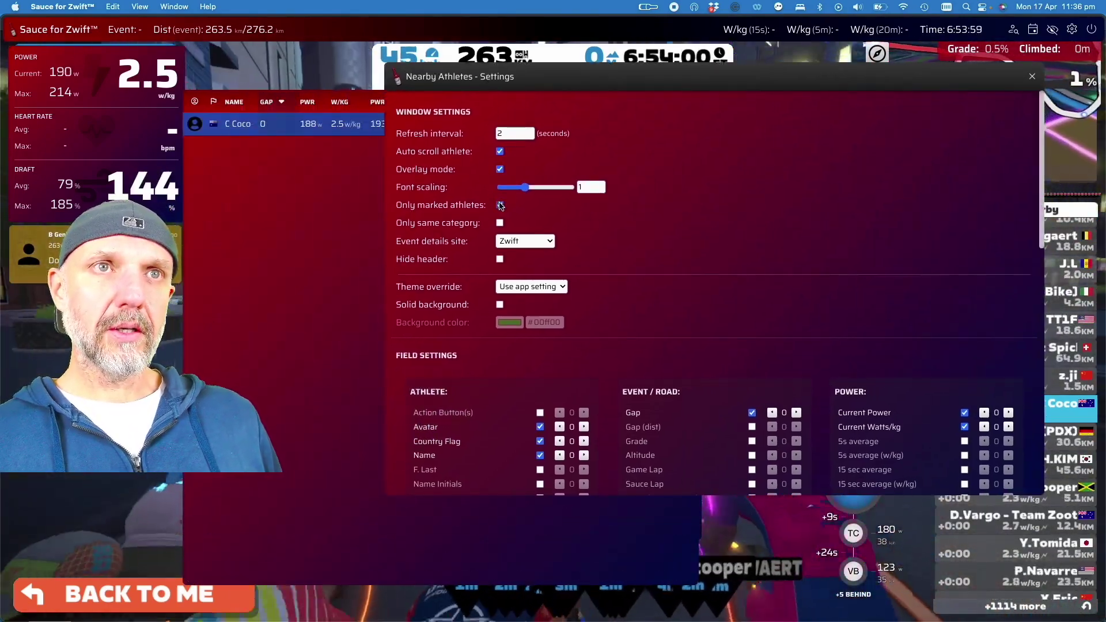
click(499, 204)
click(499, 223)
click(499, 223)
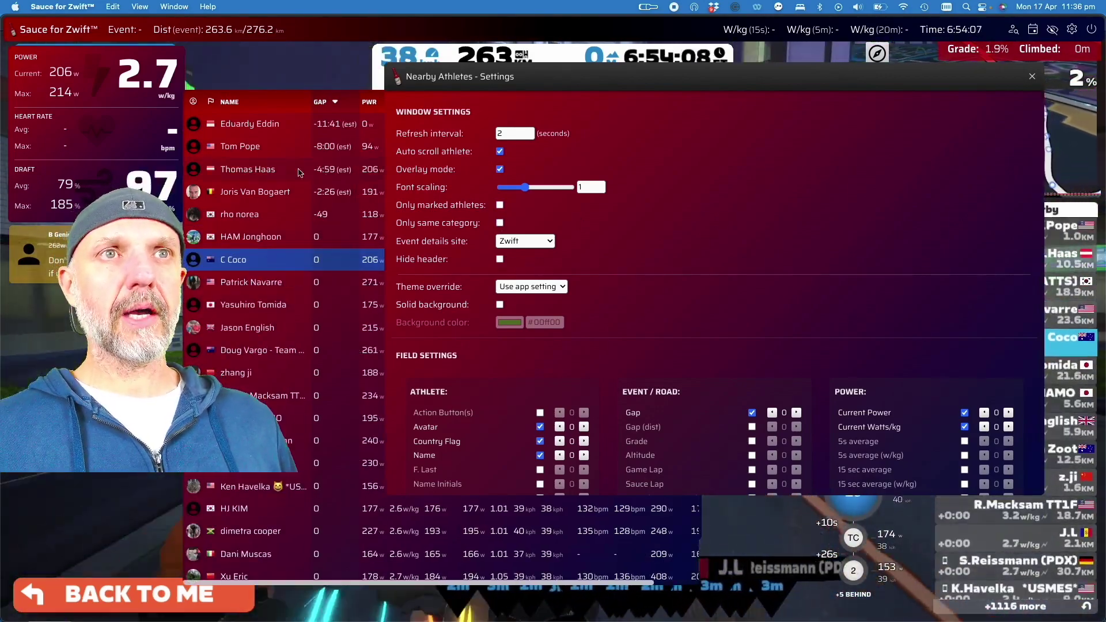
click(499, 260)
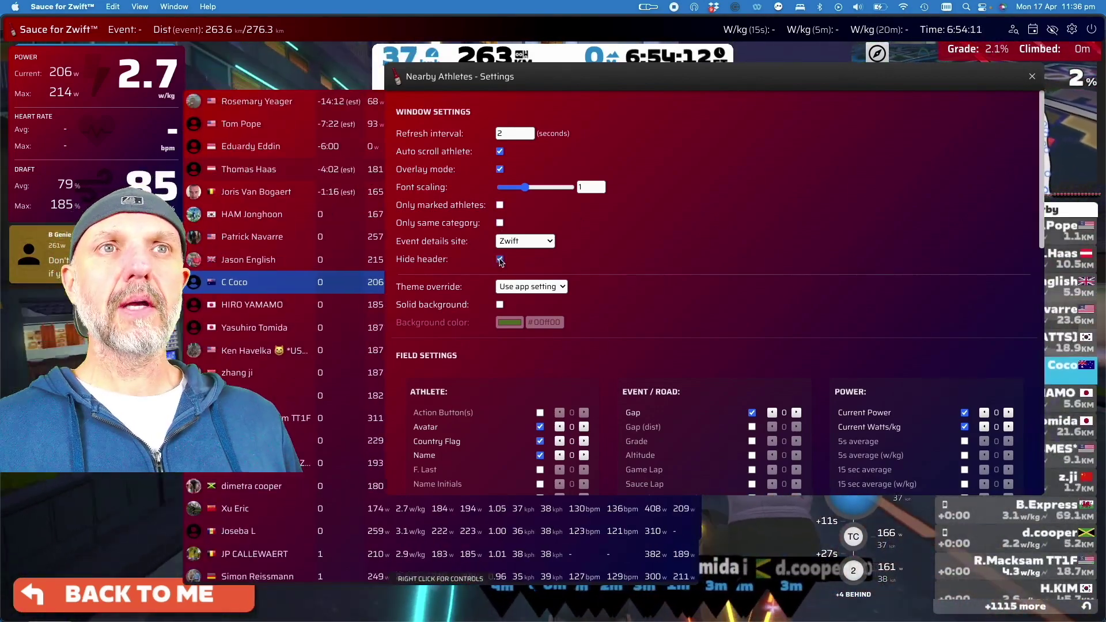
click(500, 259)
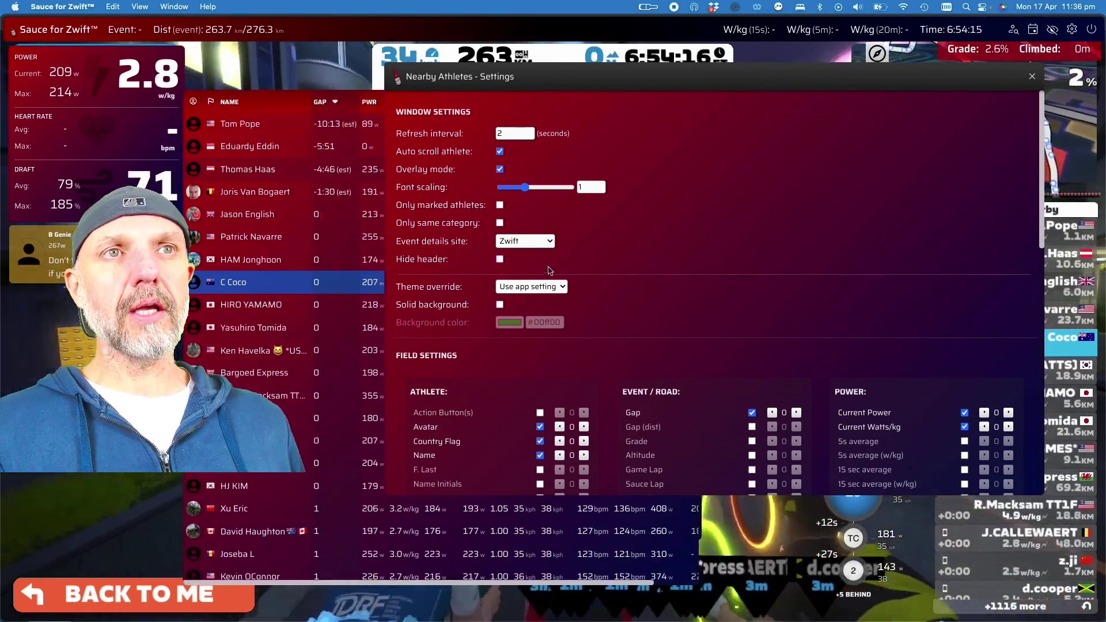
click(499, 305)
click(499, 305)
scroll(659, 309, down, 5)
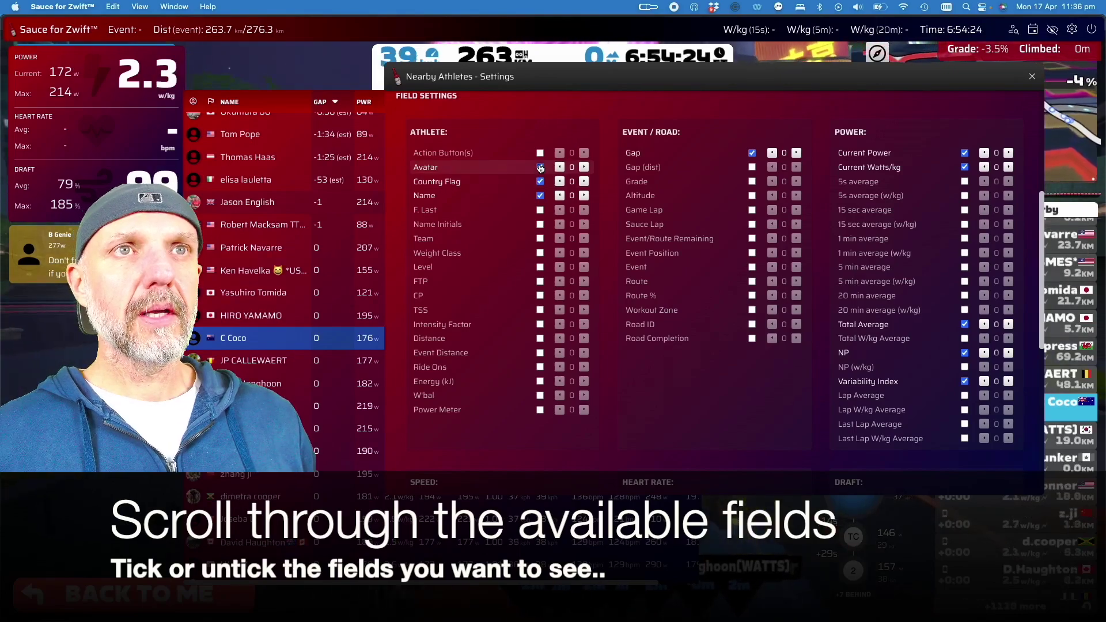
Hide country flags and add Team and W'bal columns to the Nearby Athletes list
click(539, 181)
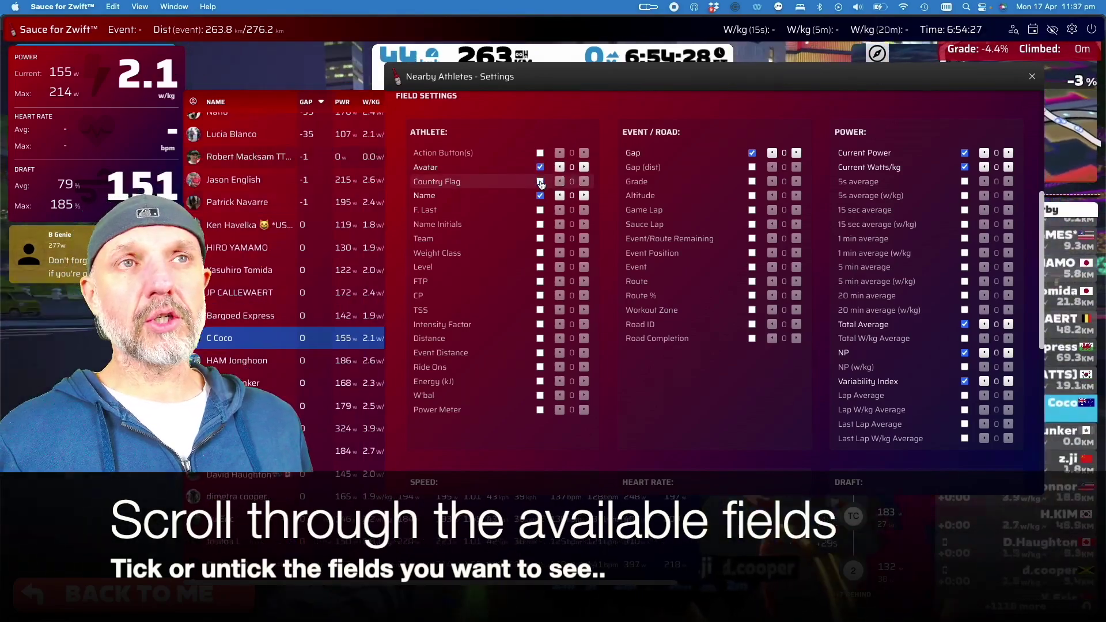
click(540, 238)
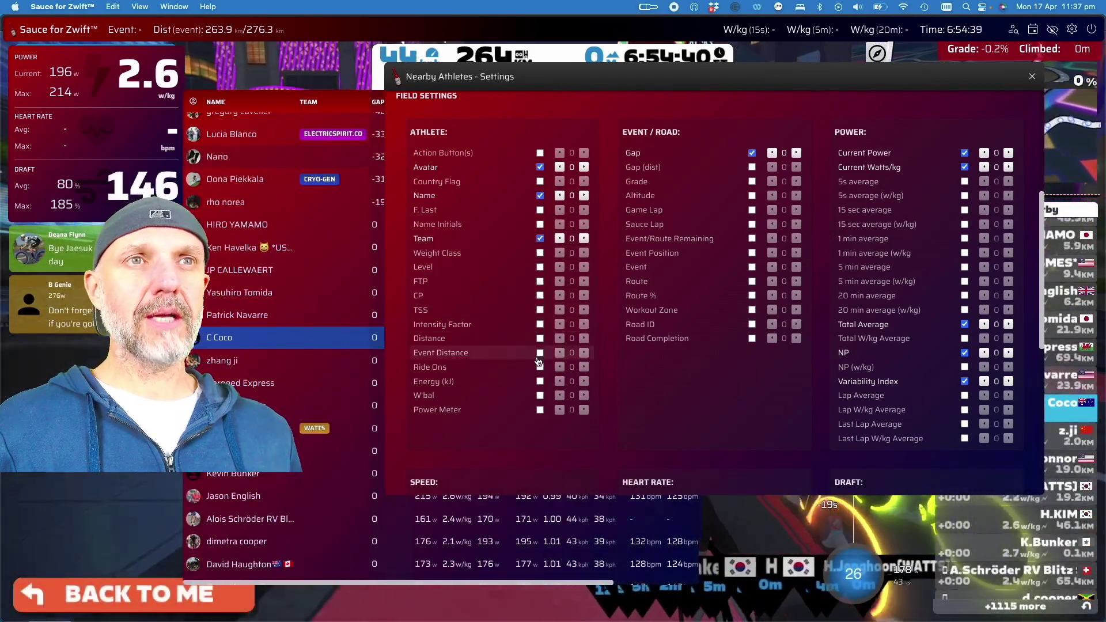
click(539, 395)
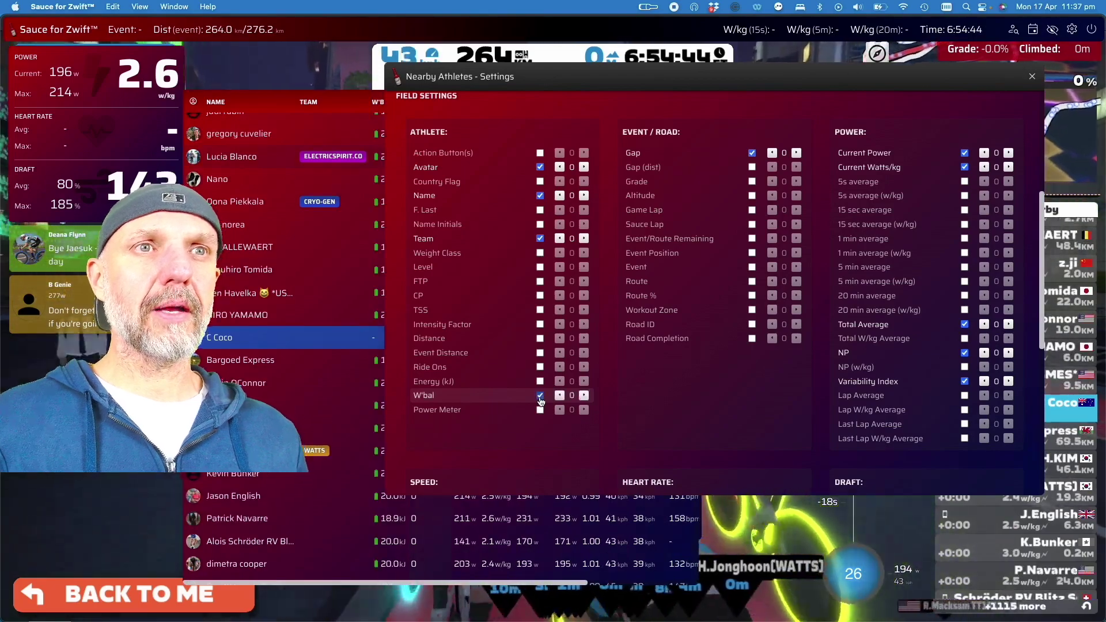
Replace the Gap column with Event Position, rearranging windows so the Power fields show
drag(655, 107, 715, 72)
drag(340, 109, 144, 57)
drag(481, 17, 665, 72)
click(896, 145)
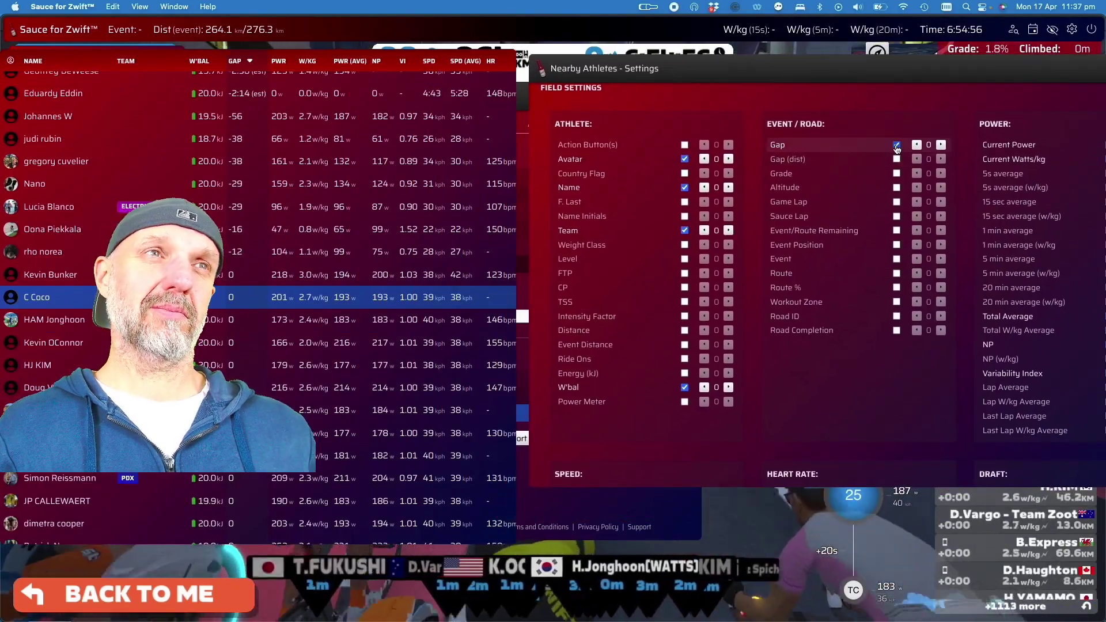
click(896, 246)
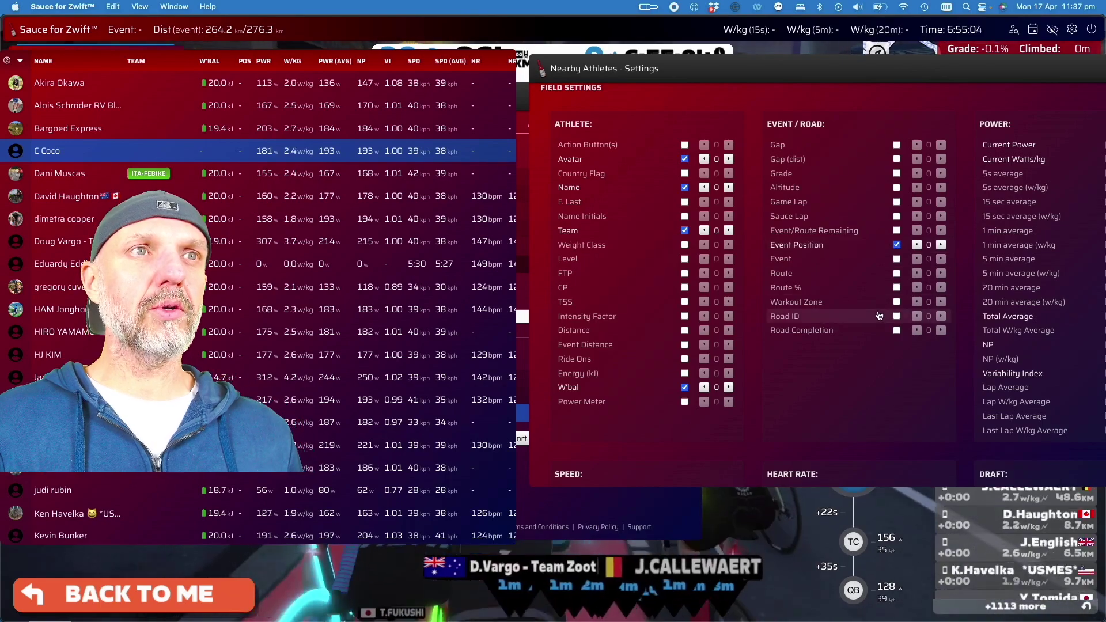
drag(718, 75, 671, 63)
Remove the VI and NP columns, move W'bal to position 7, and narrow the window
click(1063, 361)
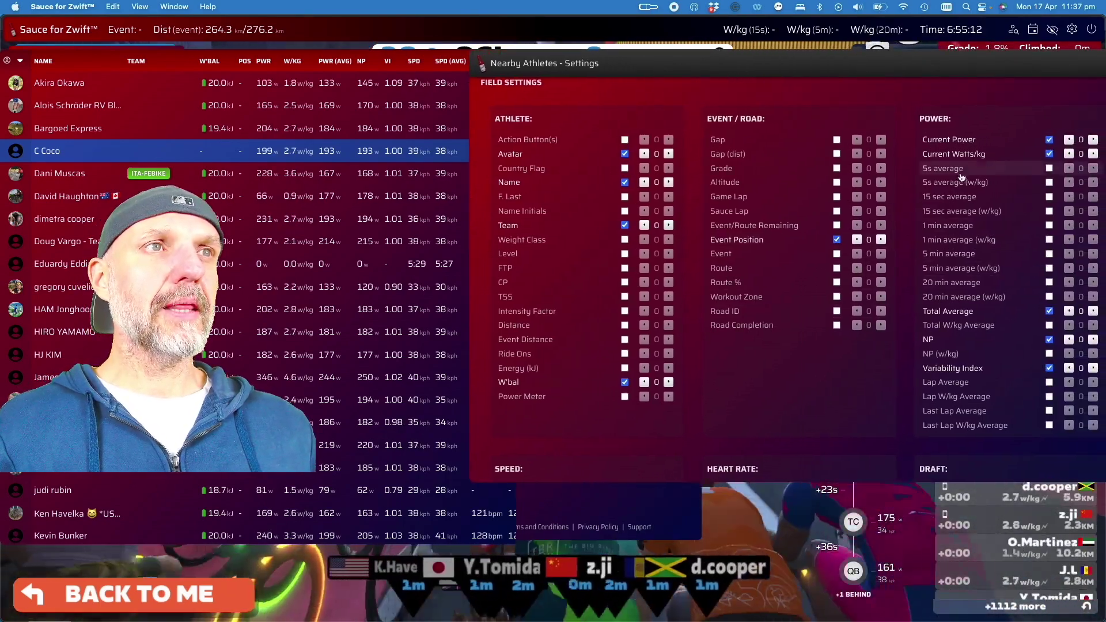
scroll(1004, 255, down, 1)
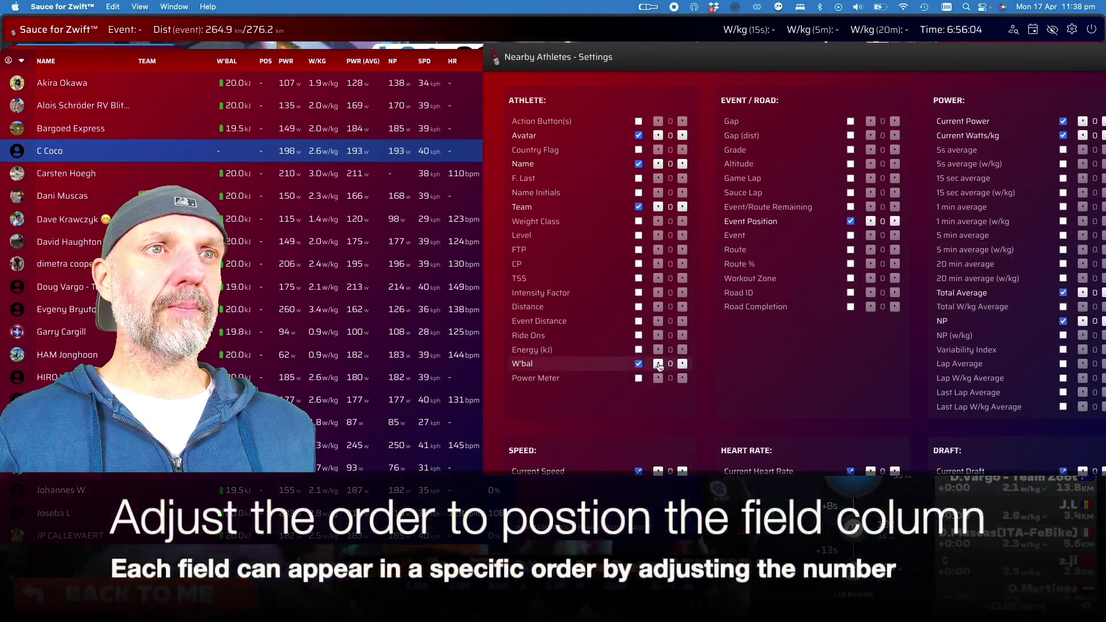
click(659, 364)
click(683, 364)
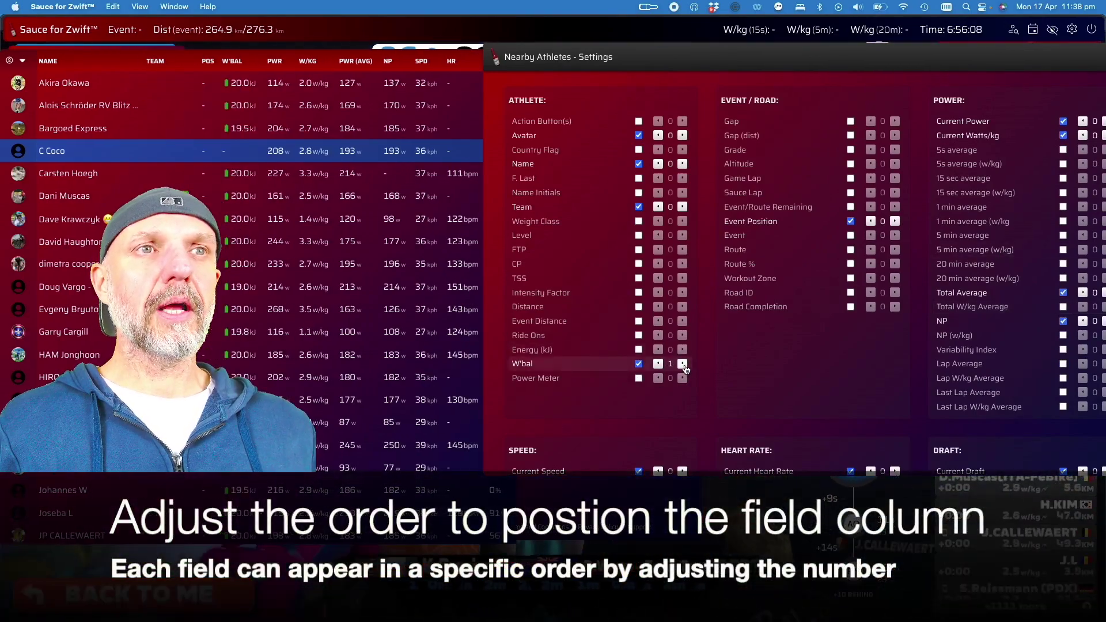
click(683, 364)
click(683, 364)
click(683, 364)
click(683, 364)
click(683, 364)
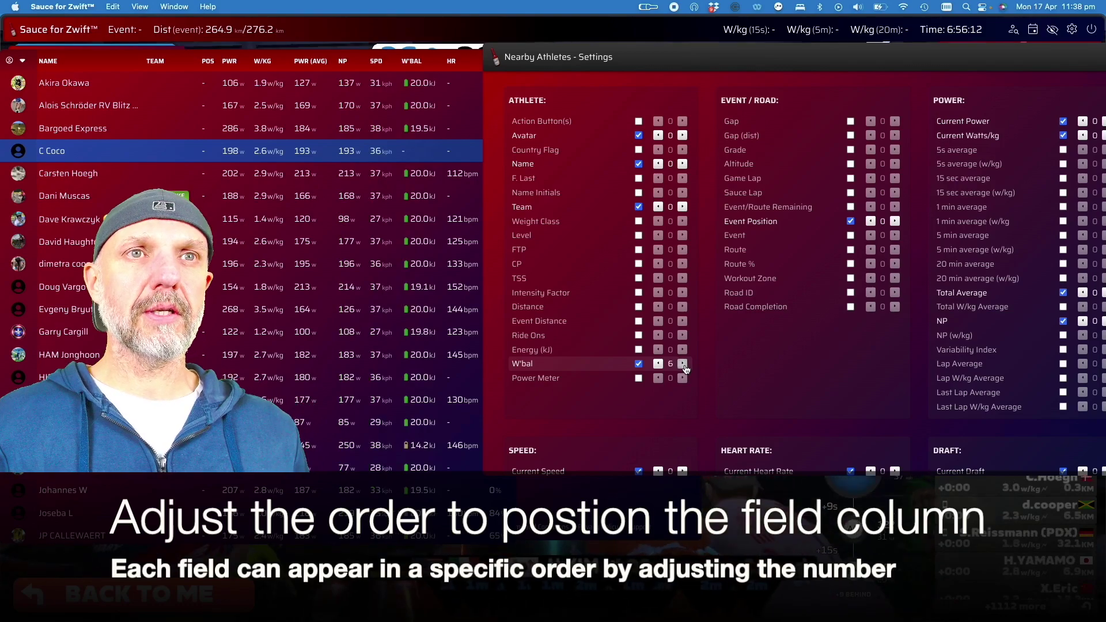
click(683, 364)
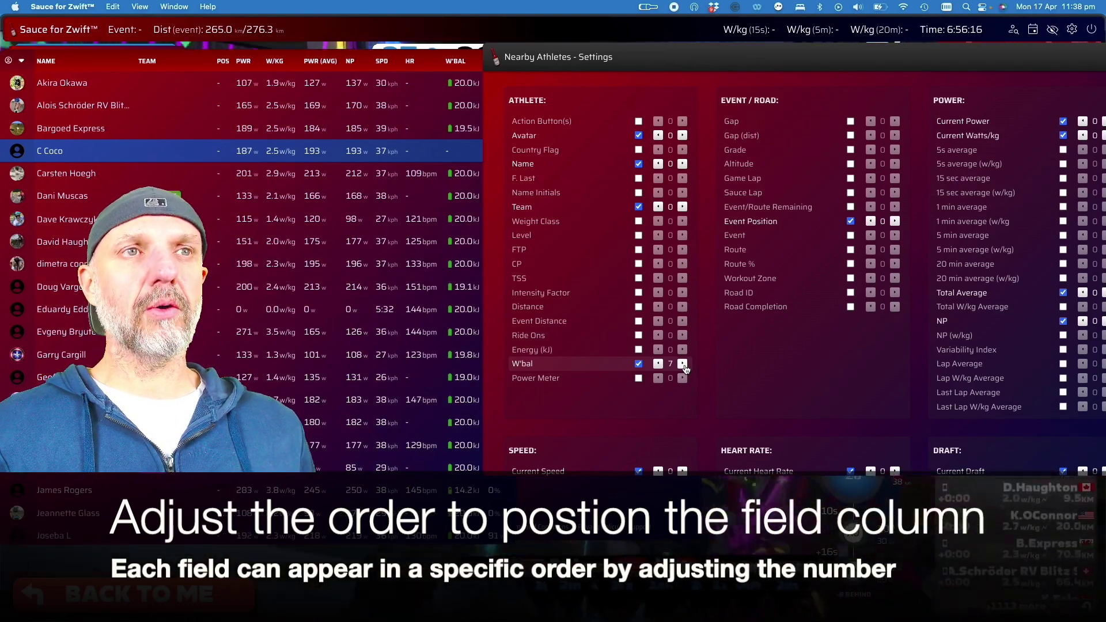
click(1062, 322)
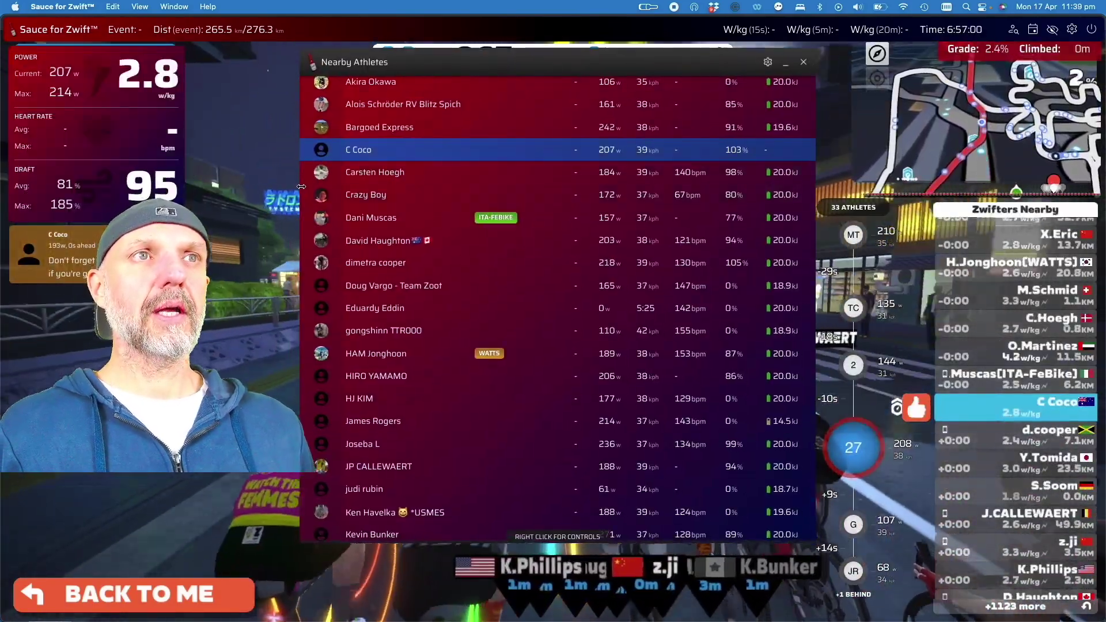
drag(301, 186, 507, 183)
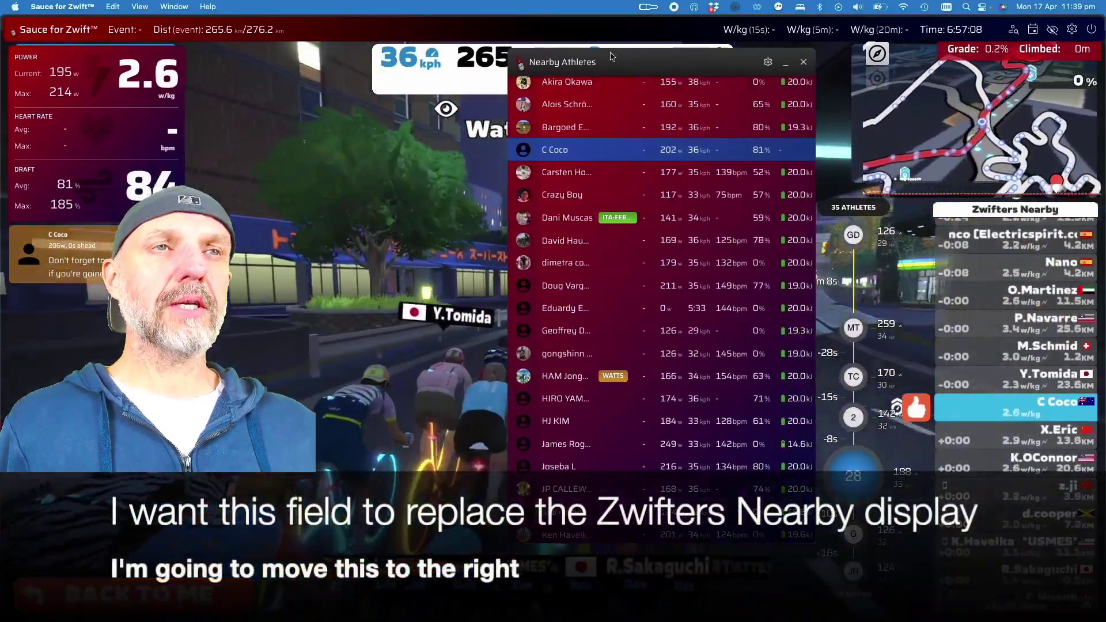
Sort Nearby Athletes by position, shorten it from the top, and dock it at the right edge
click(613, 60)
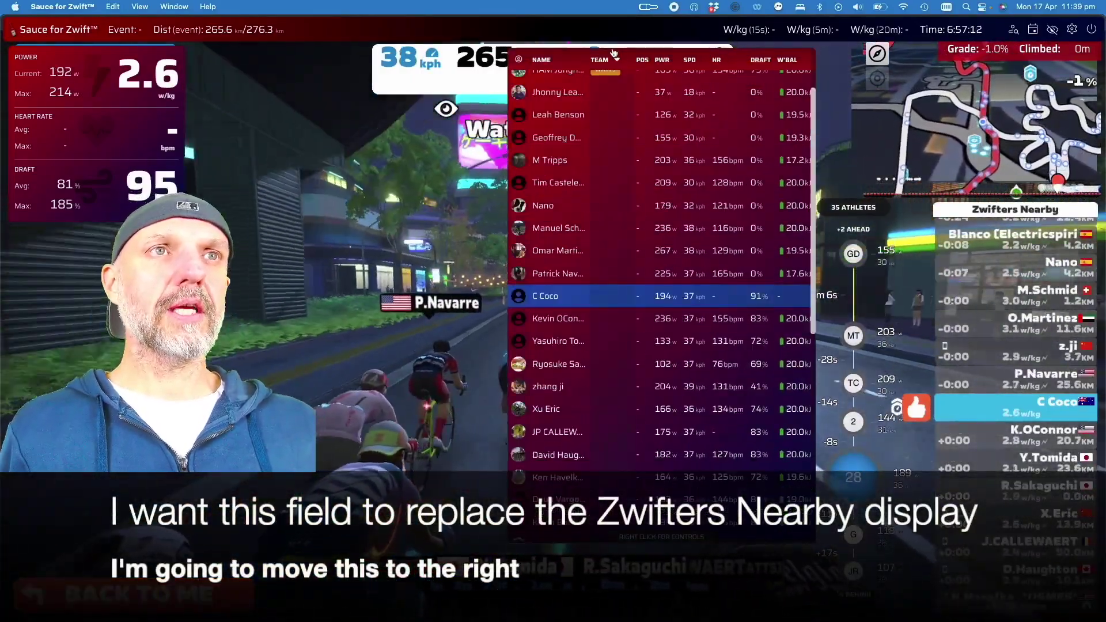
click(644, 60)
drag(649, 47, 649, 196)
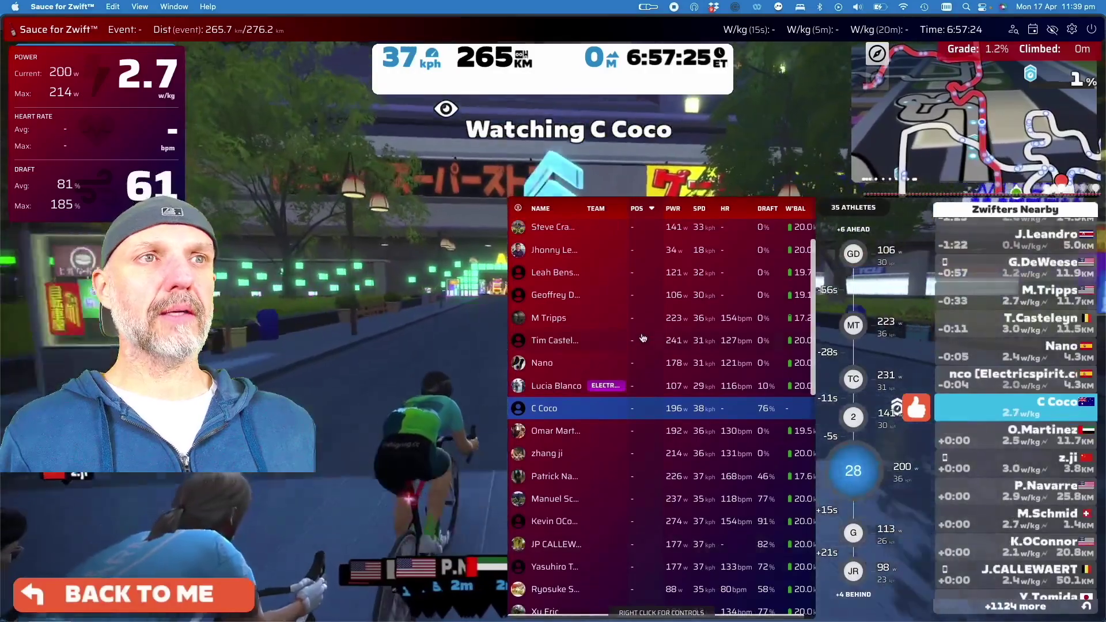
drag(620, 210, 906, 207)
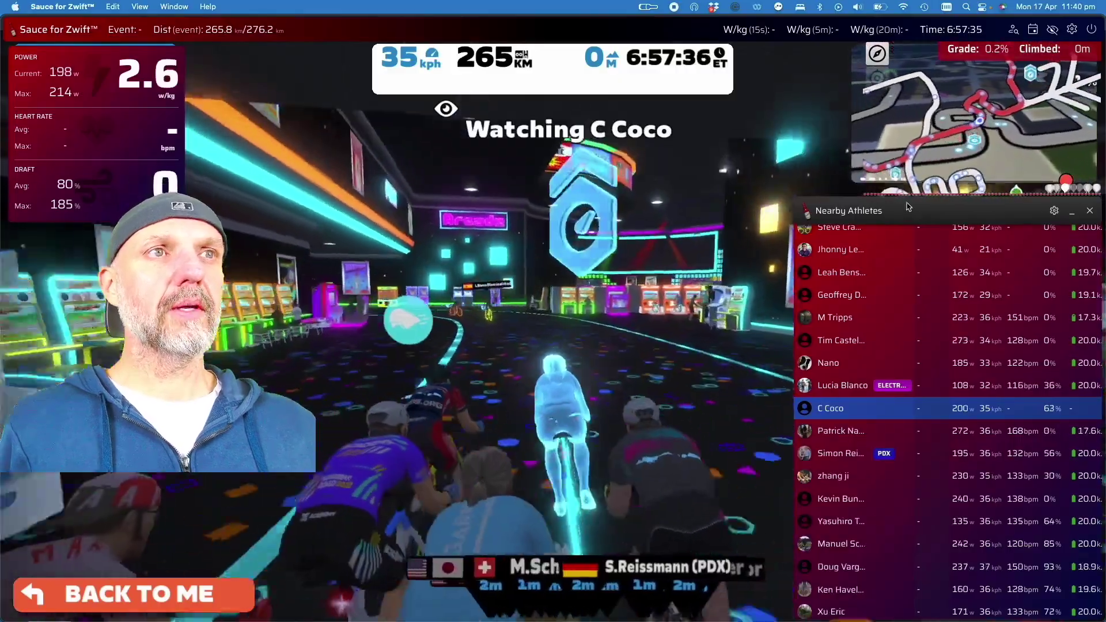
click(601, 216)
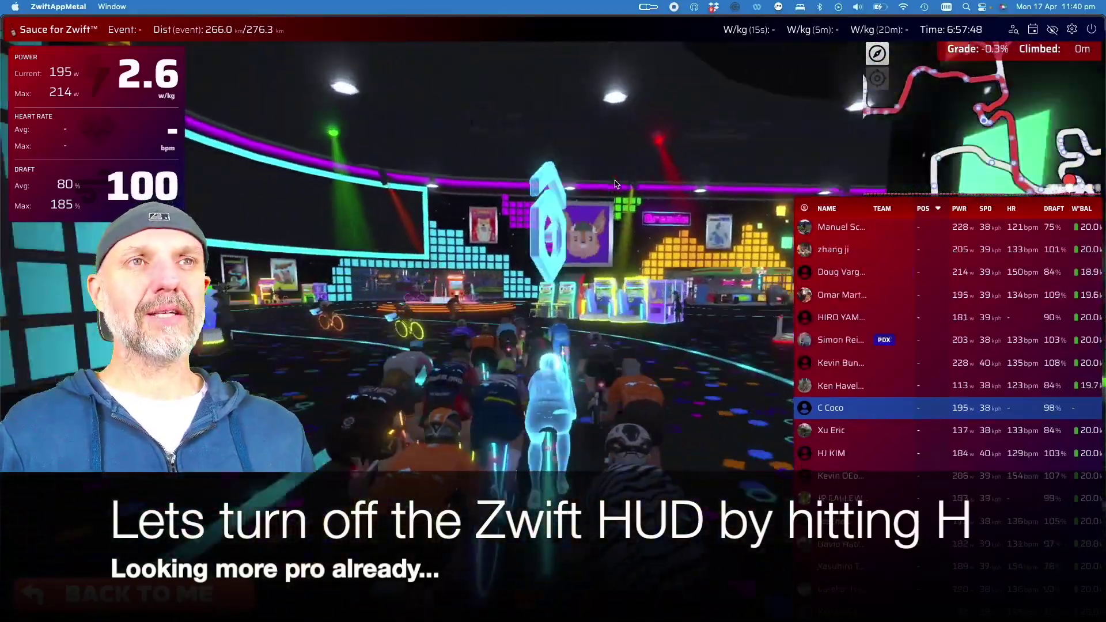
Set the Nearby Athletes theme override to transparent Dark, then move the Groups overlay left
click(1054, 213)
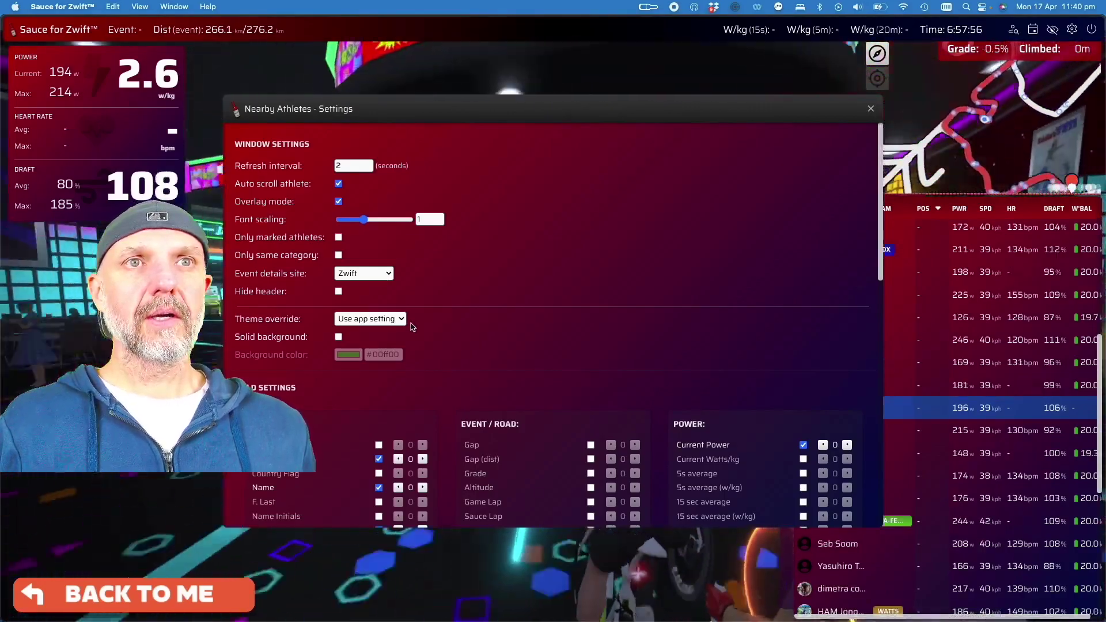
click(401, 320)
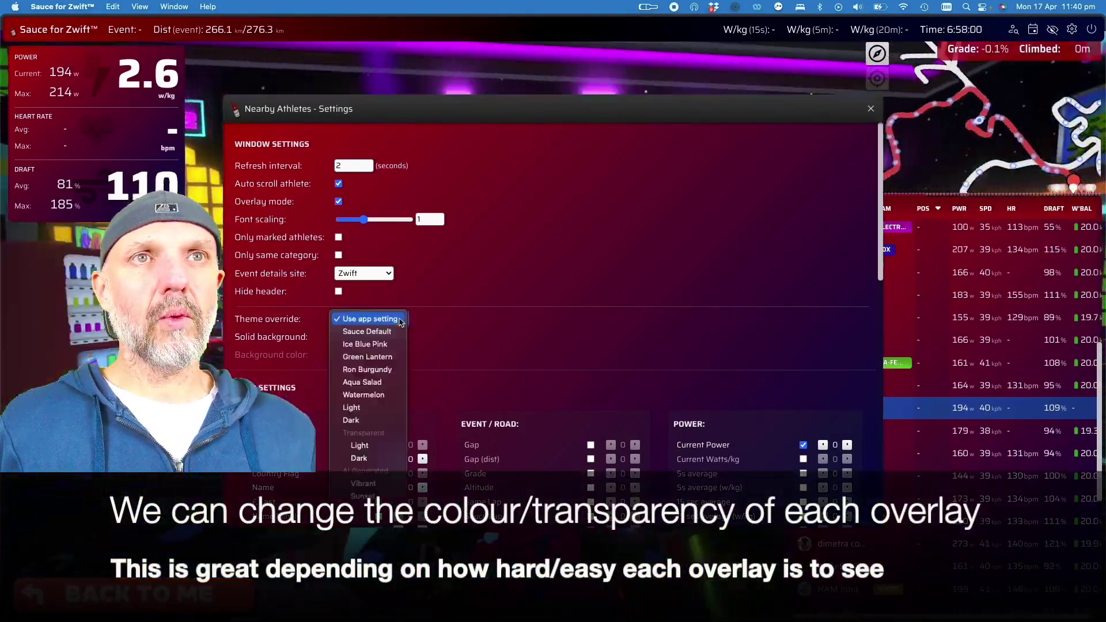
click(369, 459)
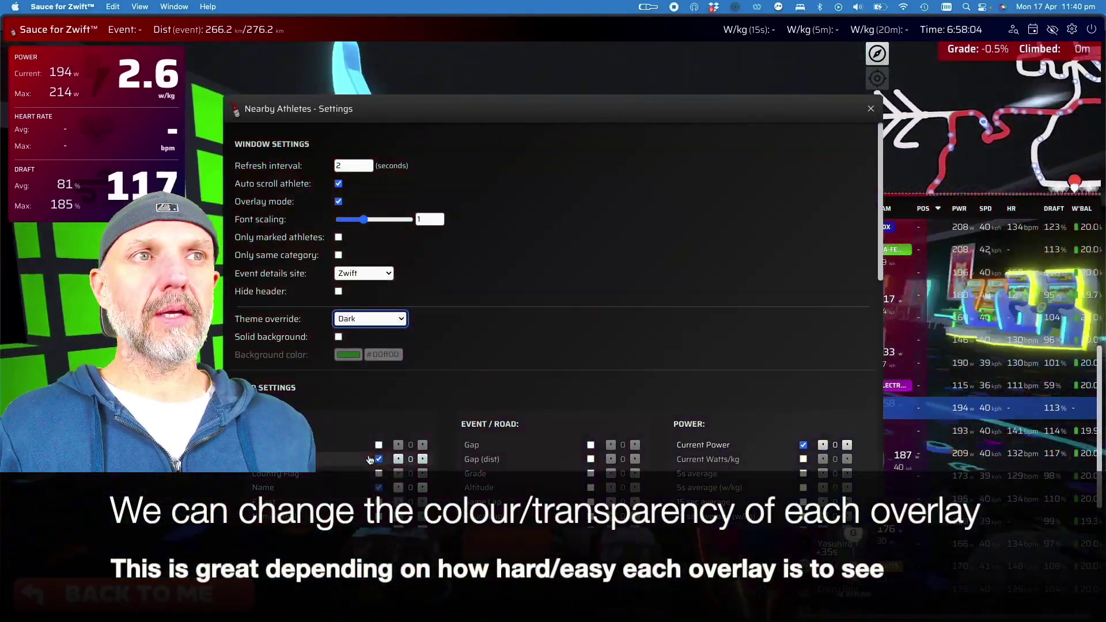
click(870, 108)
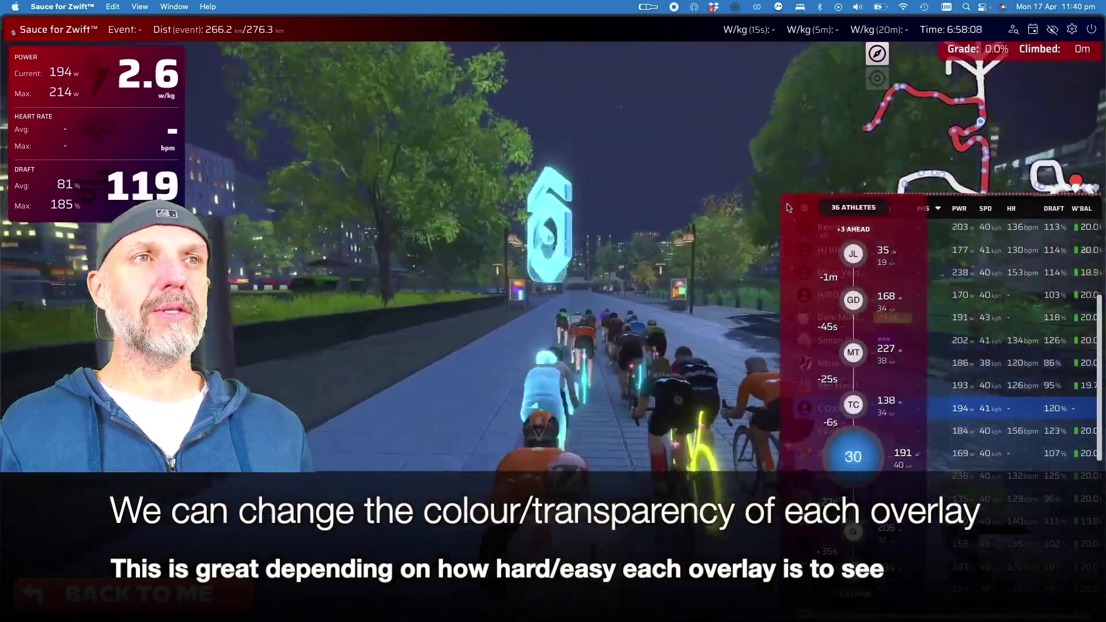
drag(788, 207, 239, 62)
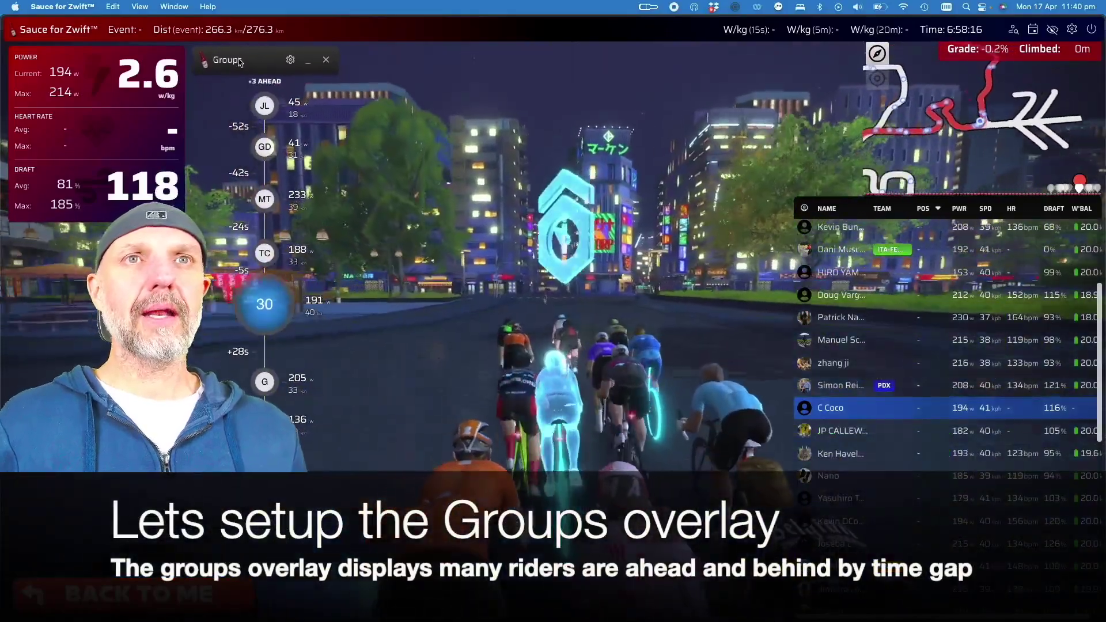
Switch Groups to horizontal mode and resize it into a landscape strip across the top
click(290, 59)
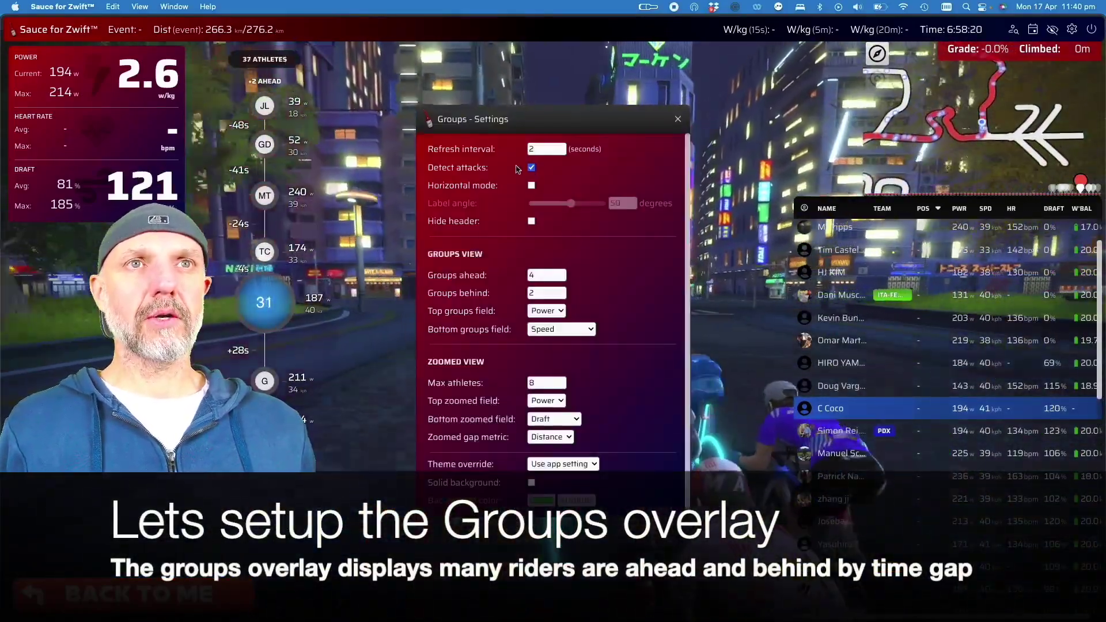
click(531, 185)
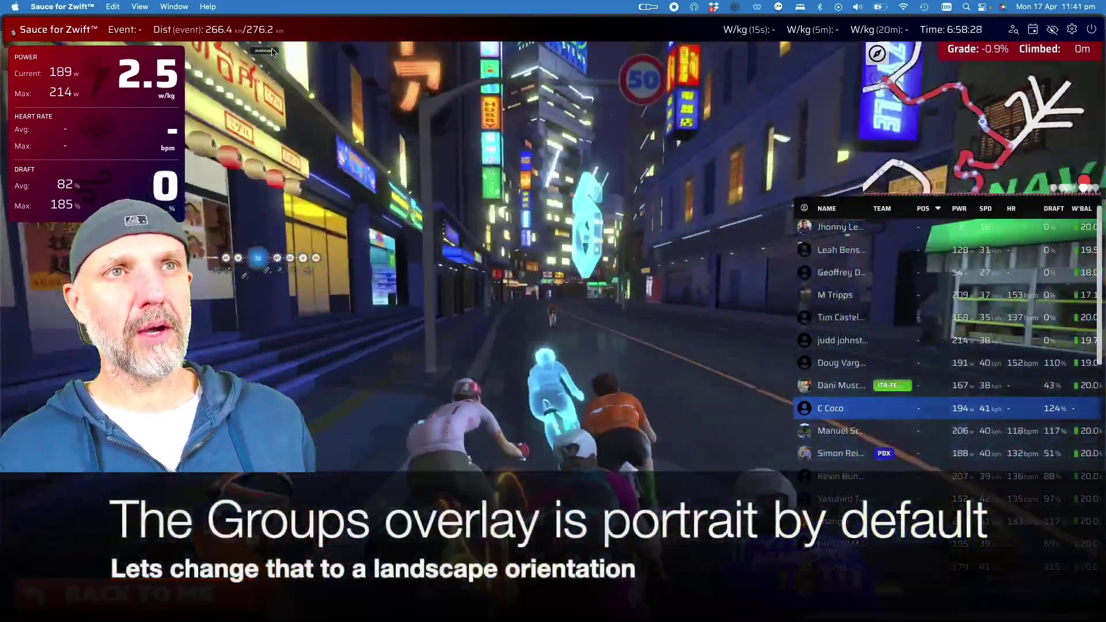
drag(273, 52, 756, 146)
drag(541, 460, 542, 167)
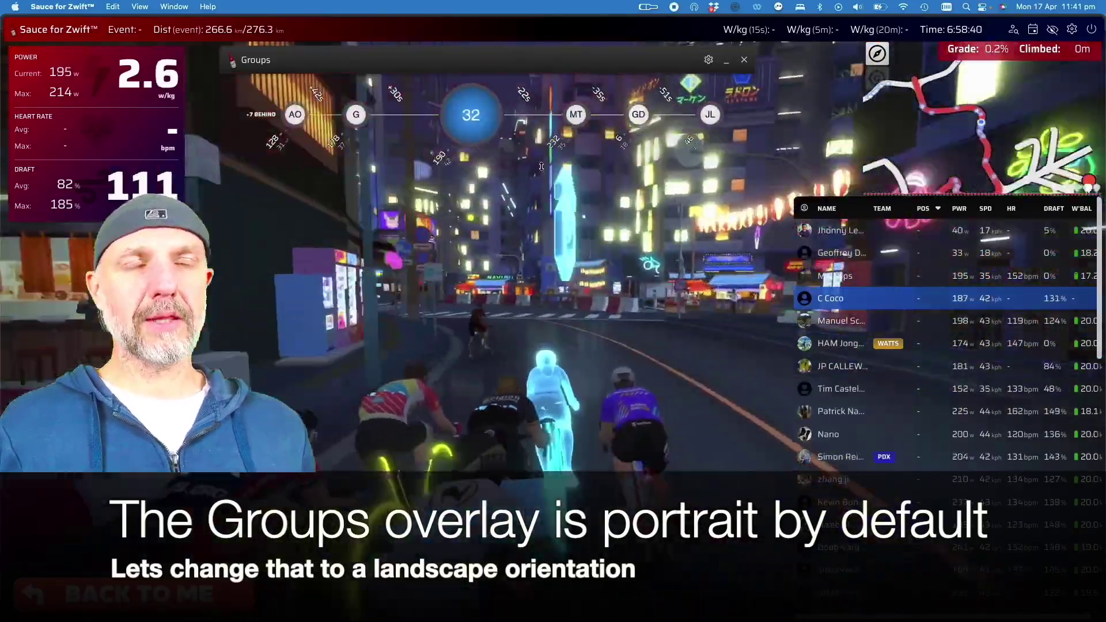
drag(541, 60, 510, 58)
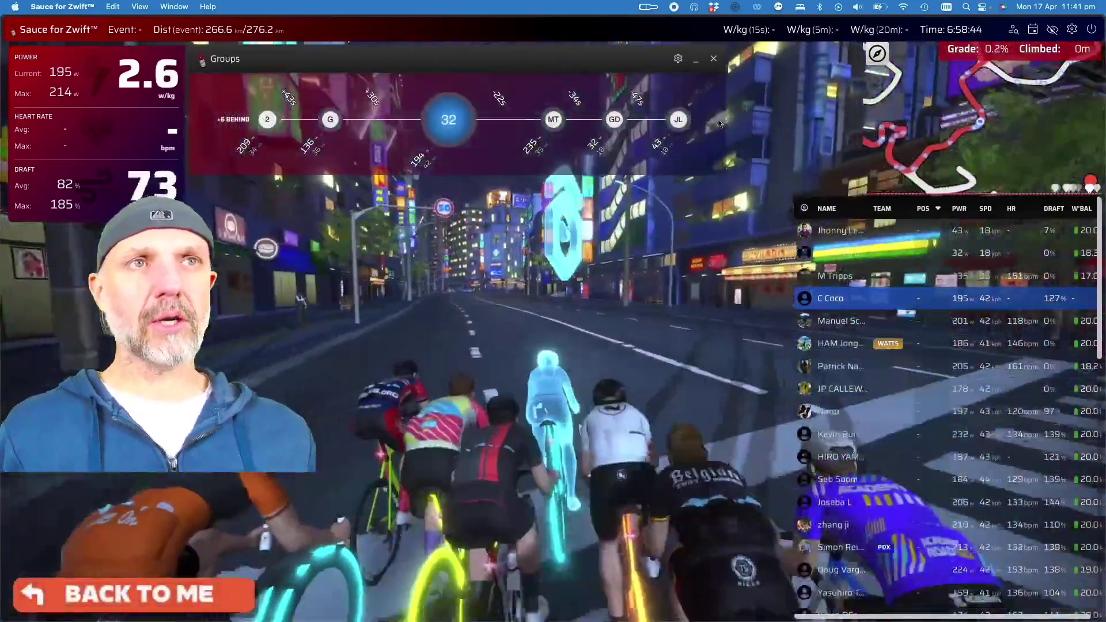
click(730, 189)
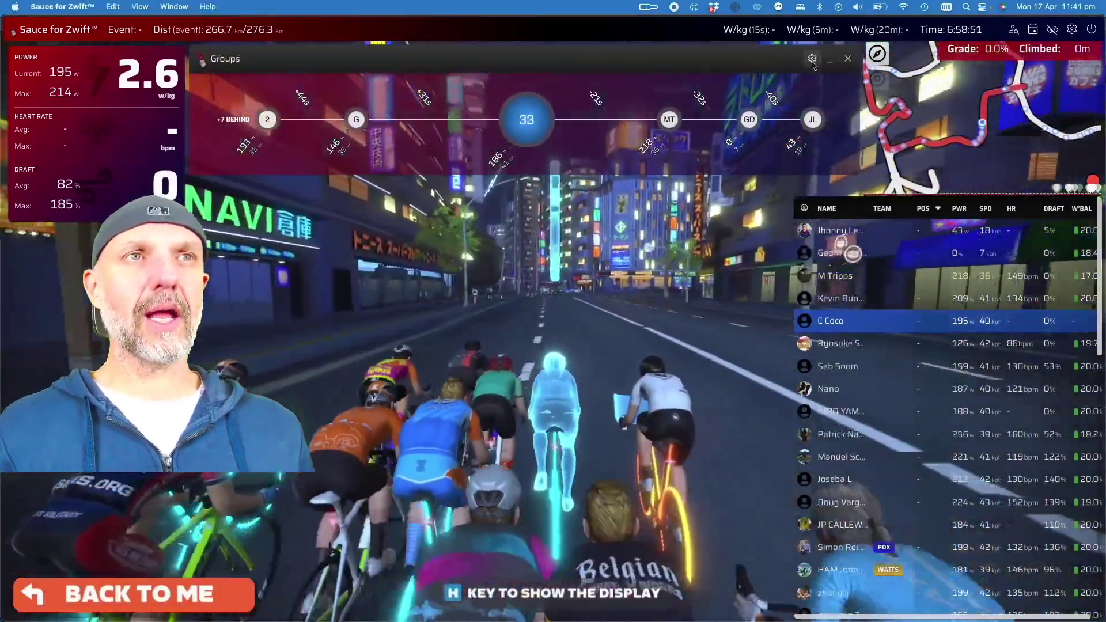
Reopen the Groups settings and keep Speed as the bottom groups field
click(813, 55)
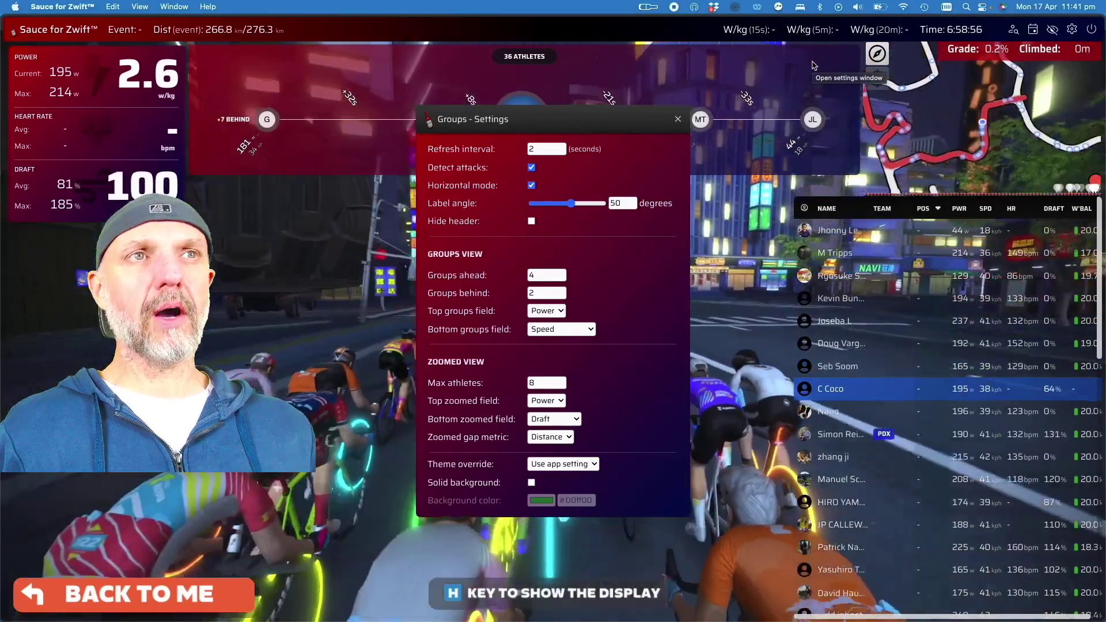
drag(582, 123, 545, 213)
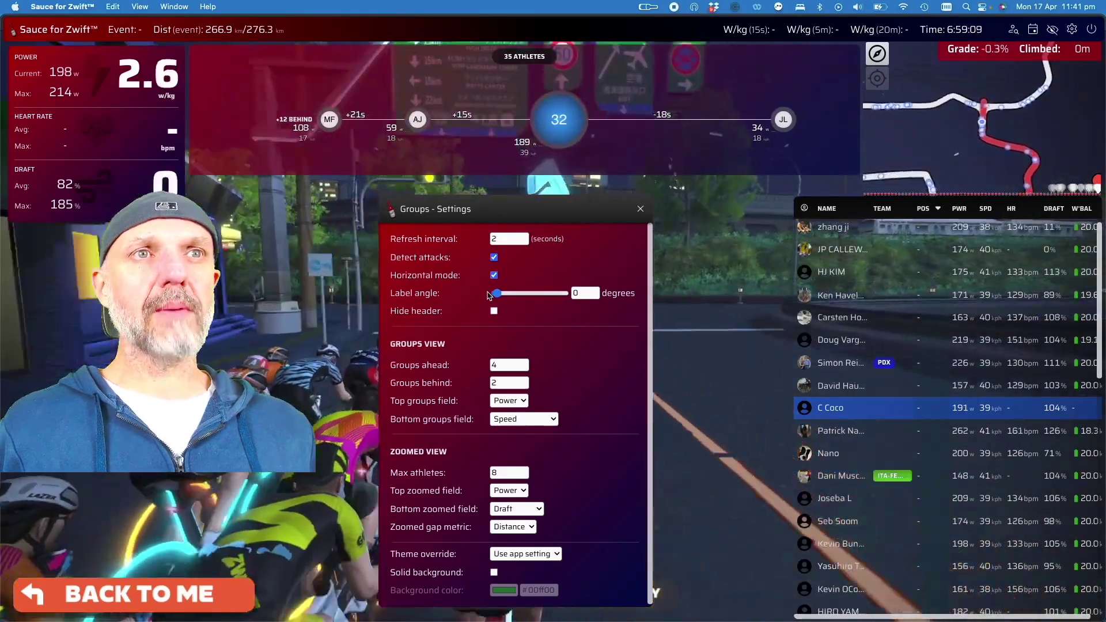
scroll(548, 343, down, 1)
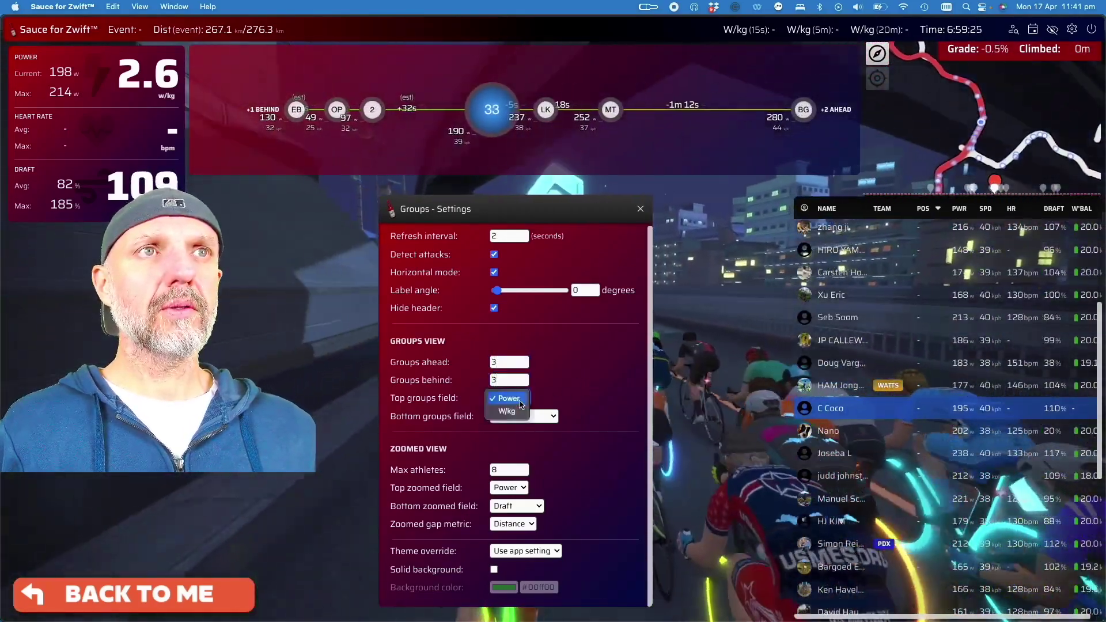
click(549, 418)
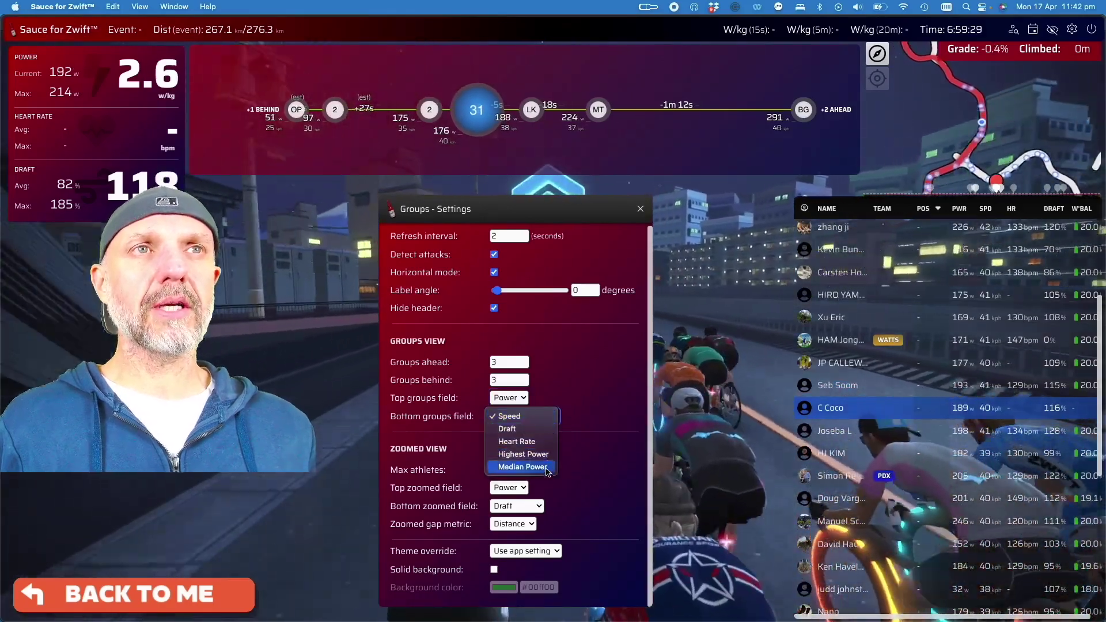
click(538, 419)
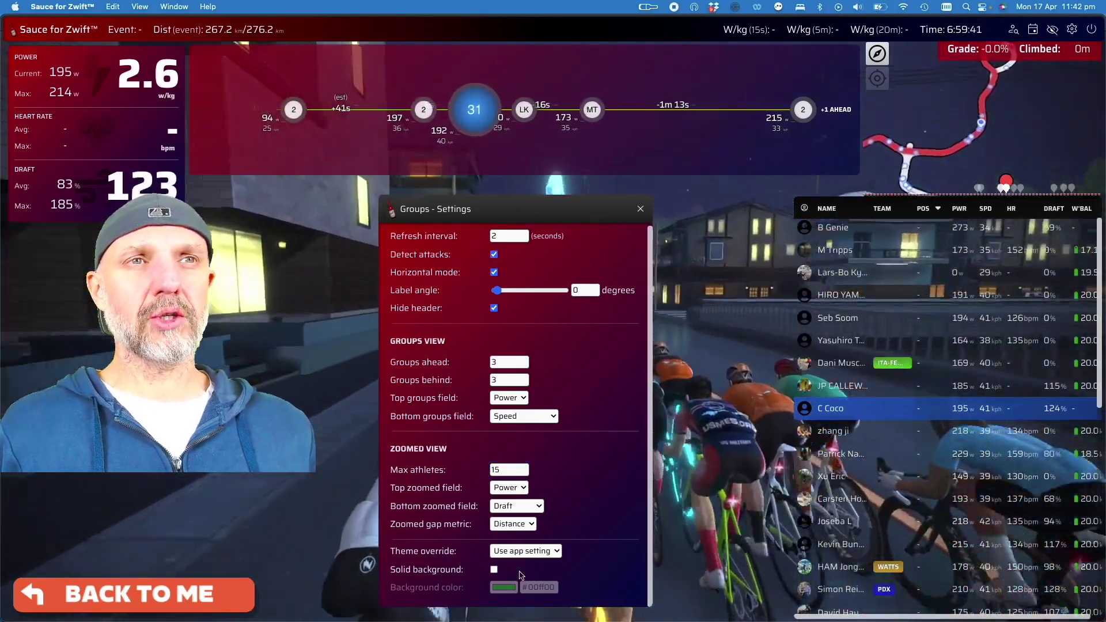
scroll(576, 322, up, 1)
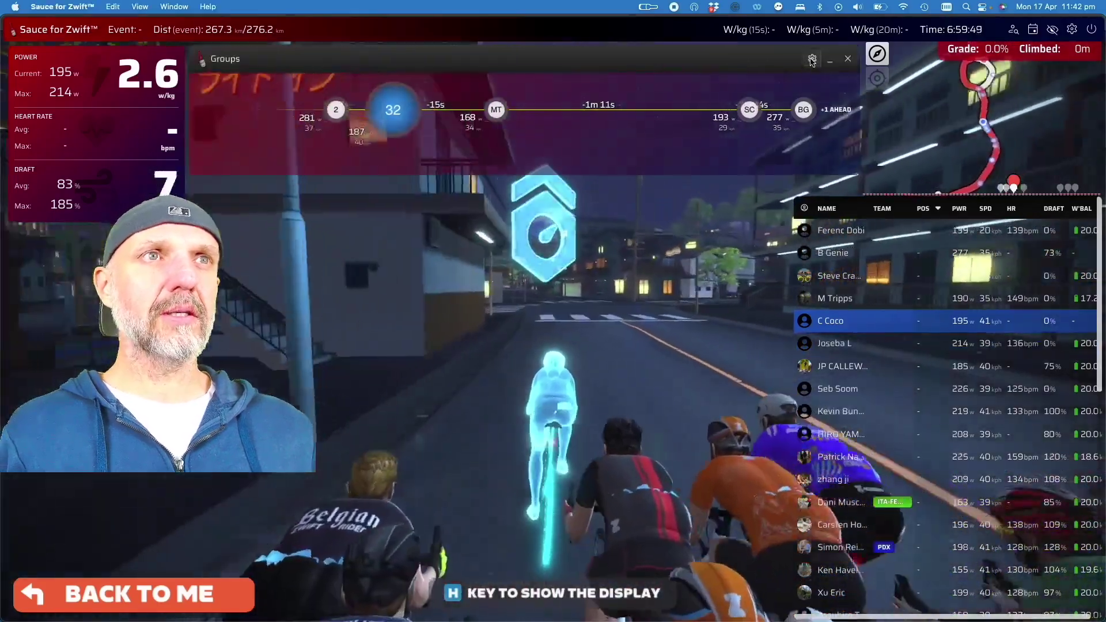
Set the Groups theme override to transparent Dark and close its settings
click(847, 54)
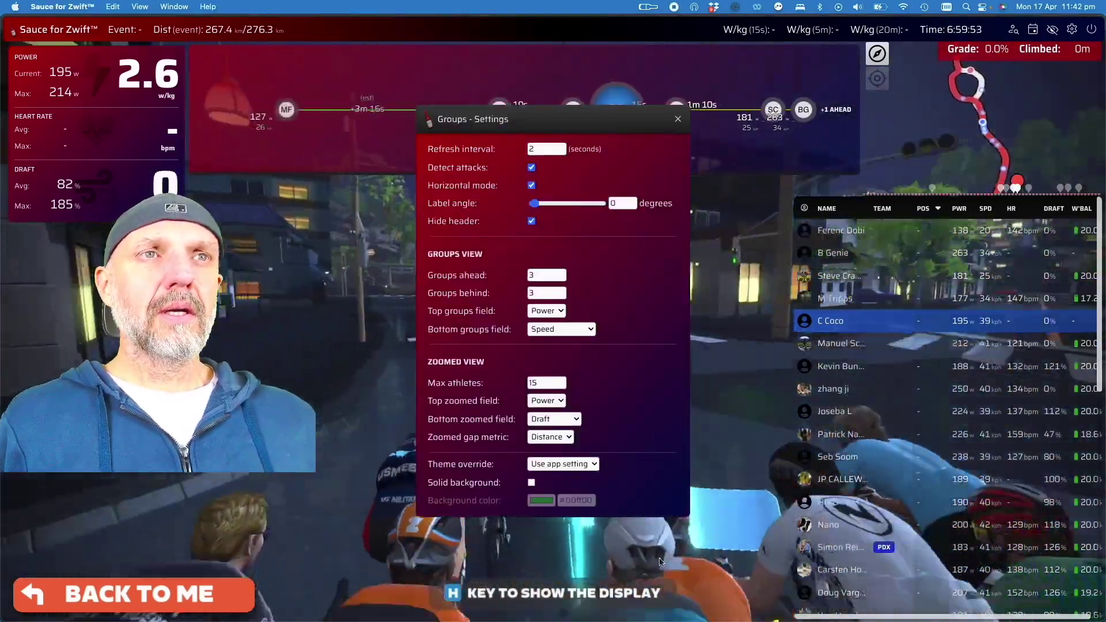
click(595, 466)
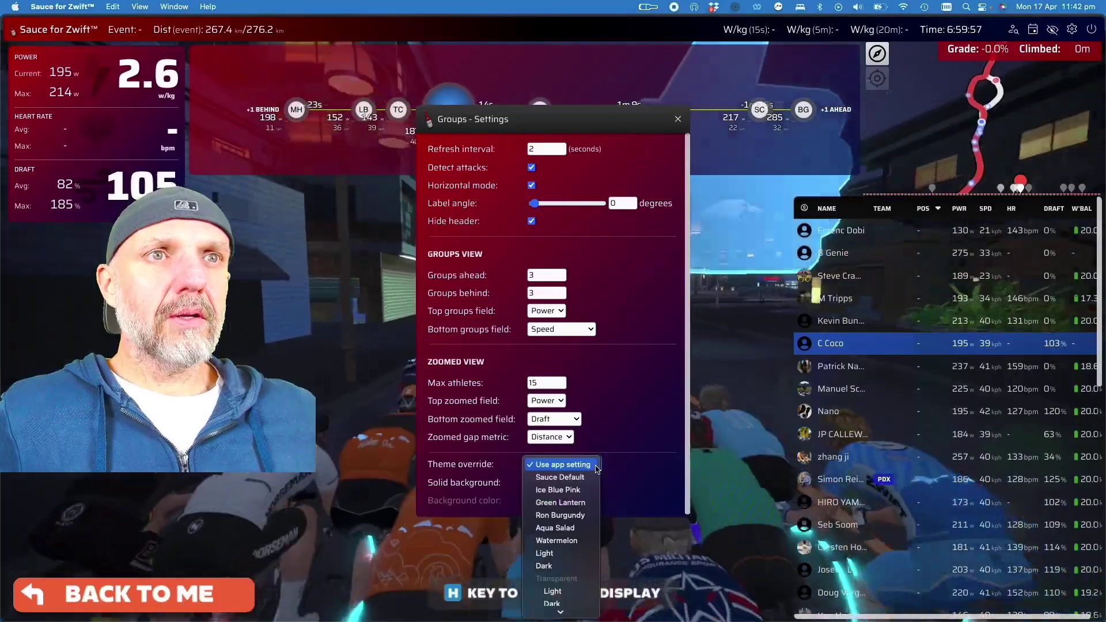
click(585, 603)
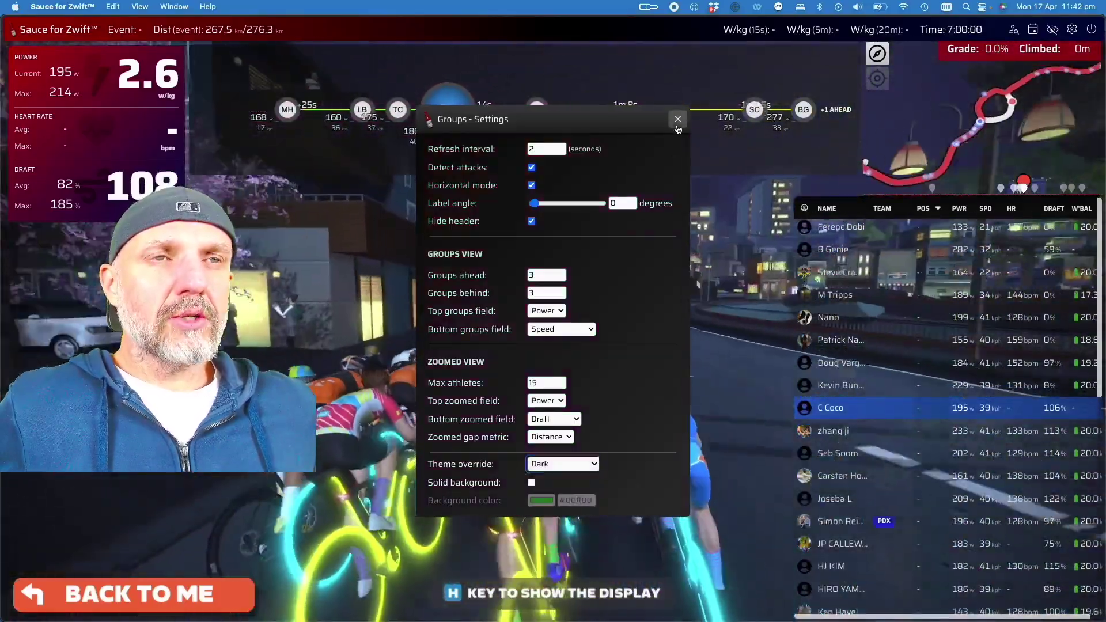
click(691, 228)
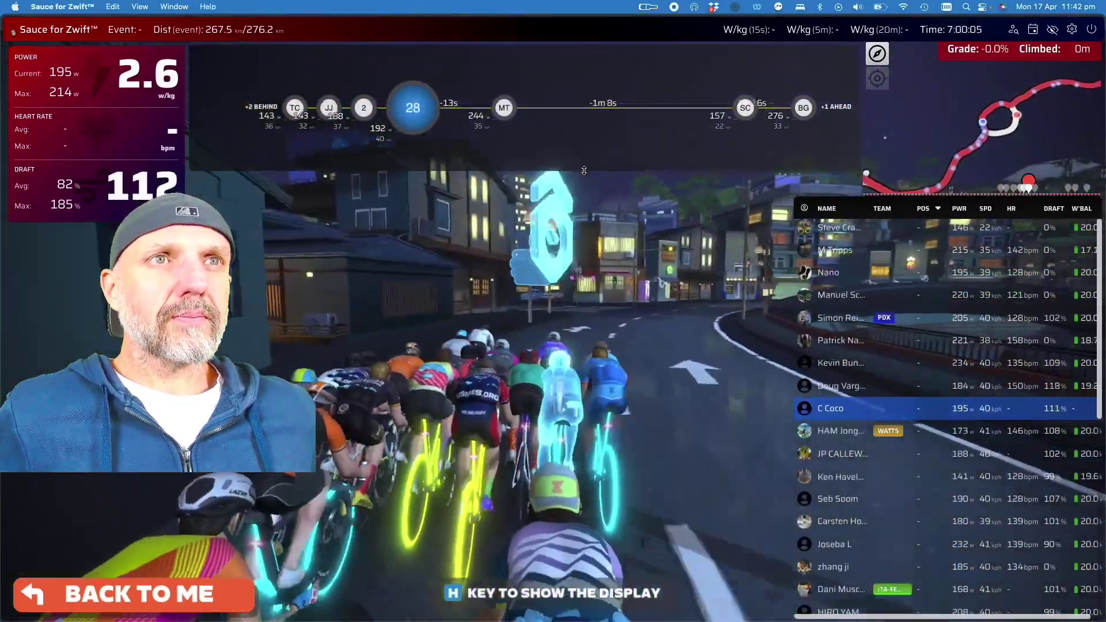
Shorten the Groups strip, then open Nearby Athletes settings down to Field Settings
drag(584, 171, 582, 146)
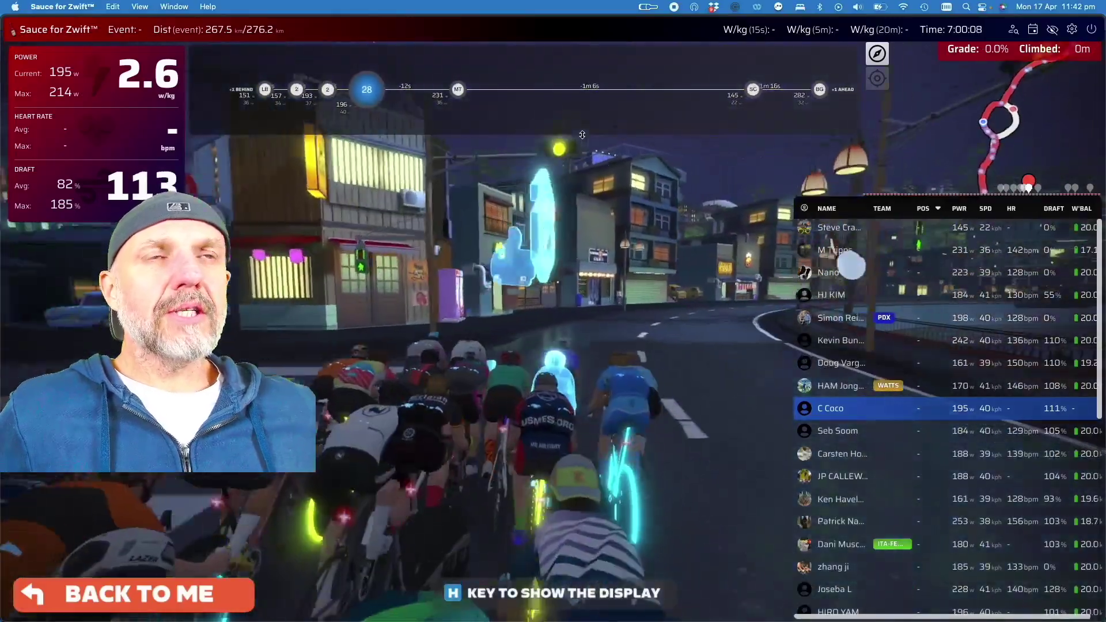
click(630, 203)
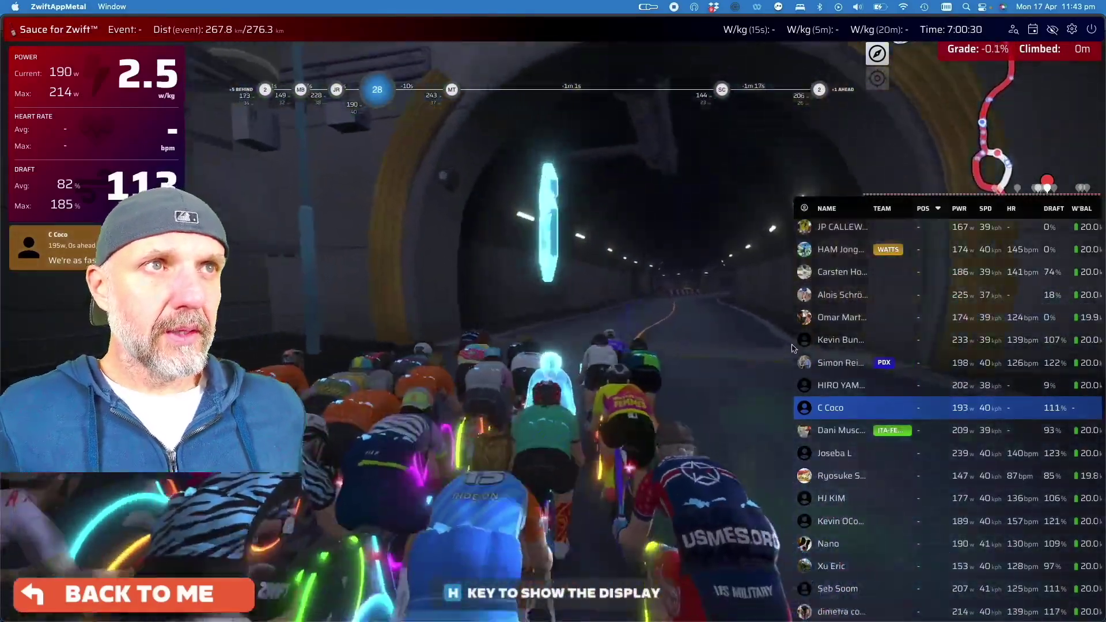
click(792, 344)
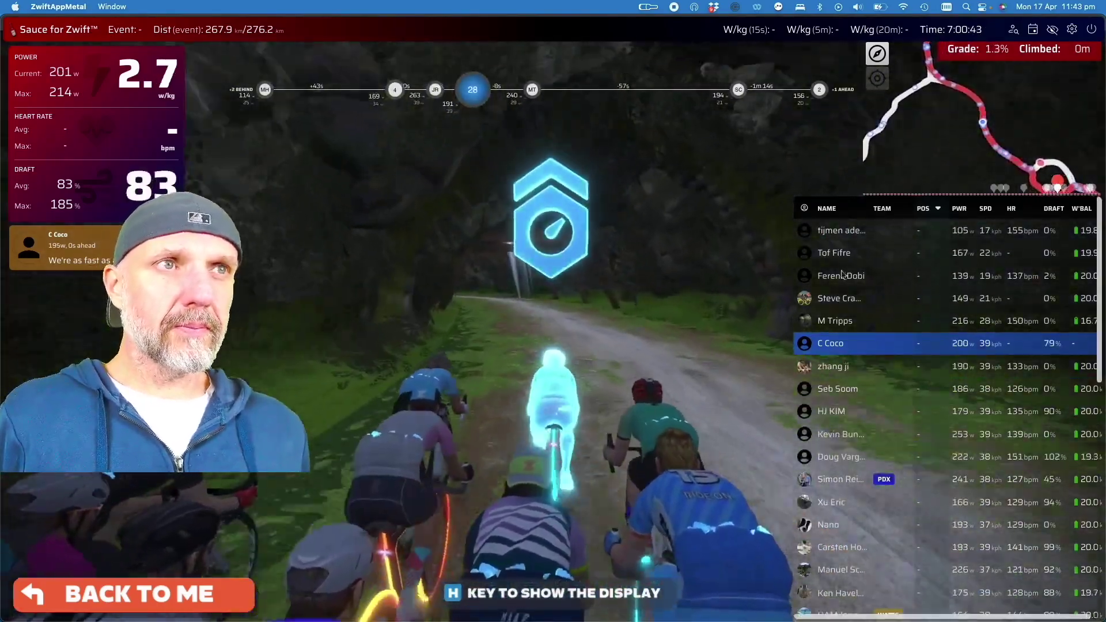
mouse_move(900, 252)
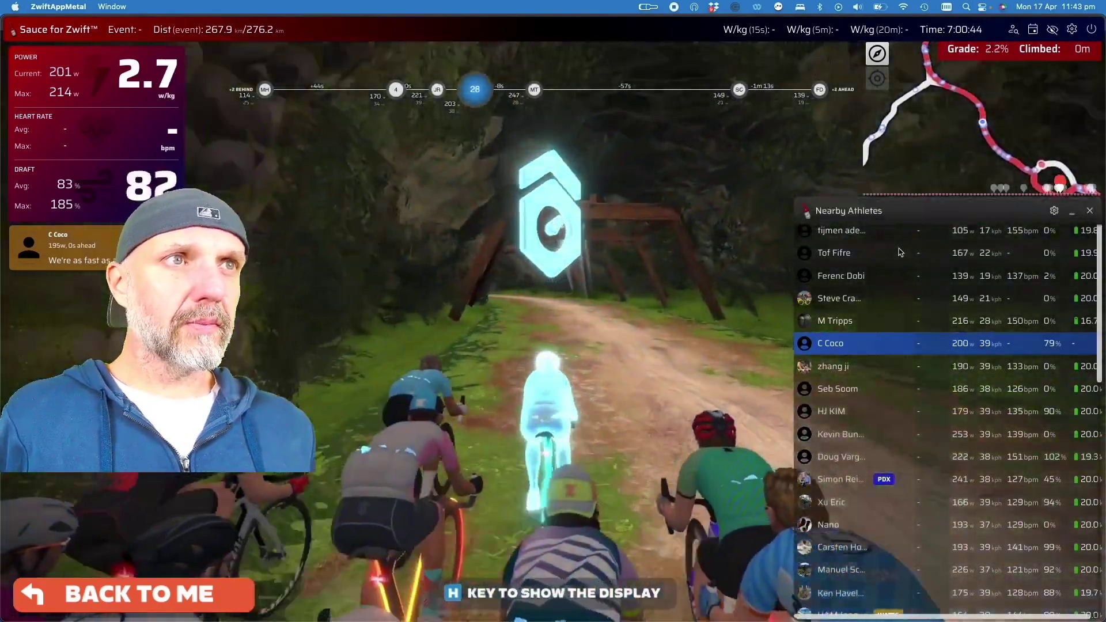
click(1054, 210)
scroll(520, 309, down, 5)
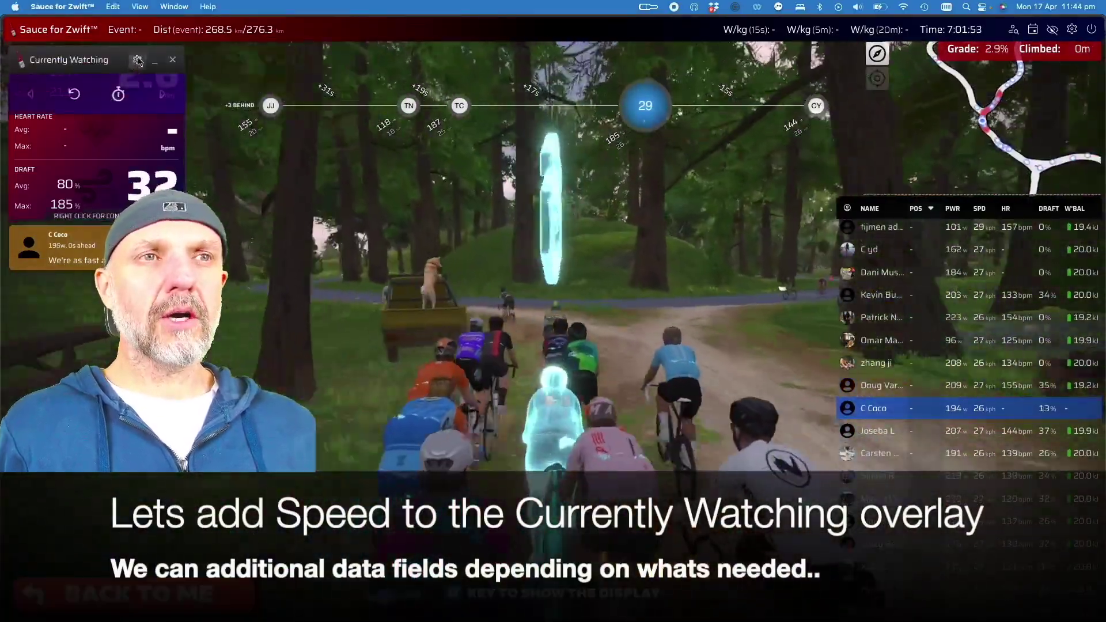
In Currently Watching settings, add a second layout screen for the new Speed section
click(138, 62)
scroll(586, 348, down, 1)
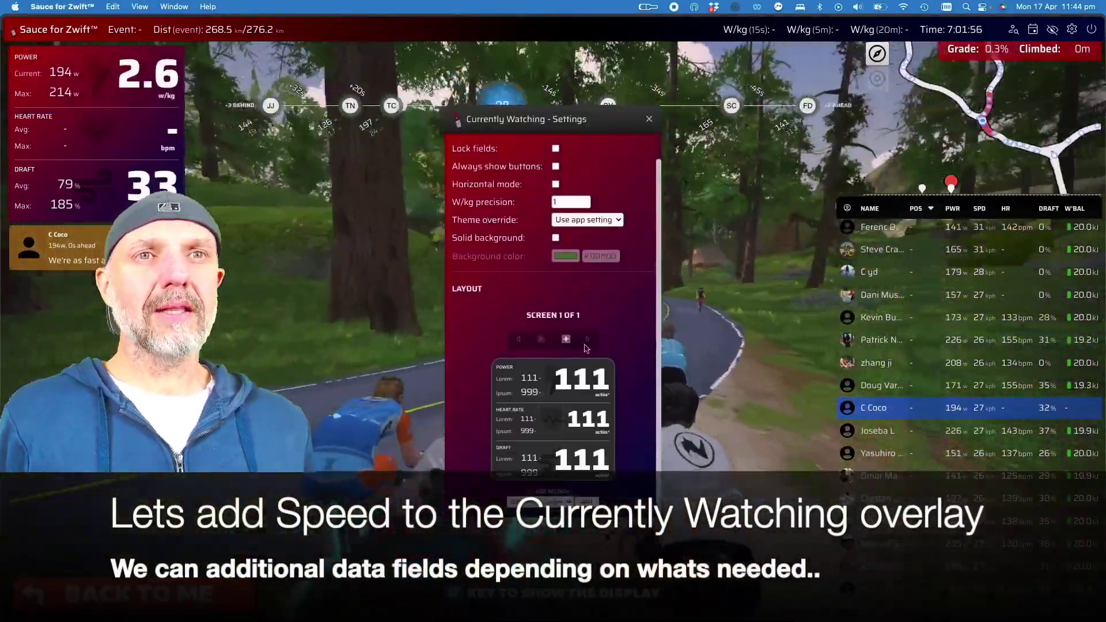
click(566, 339)
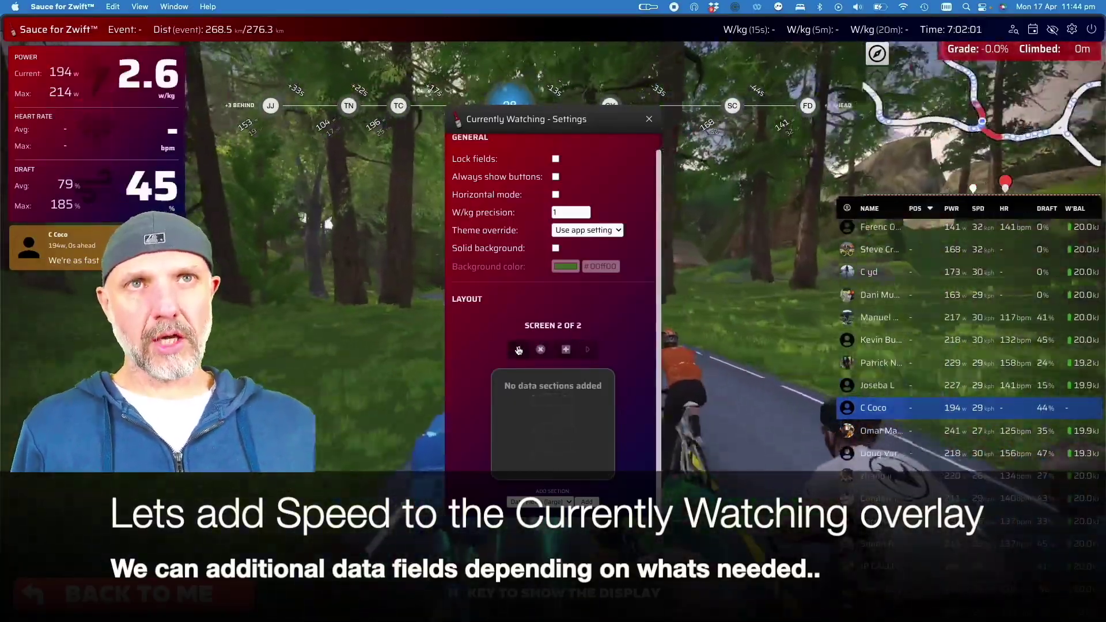
click(519, 349)
click(588, 345)
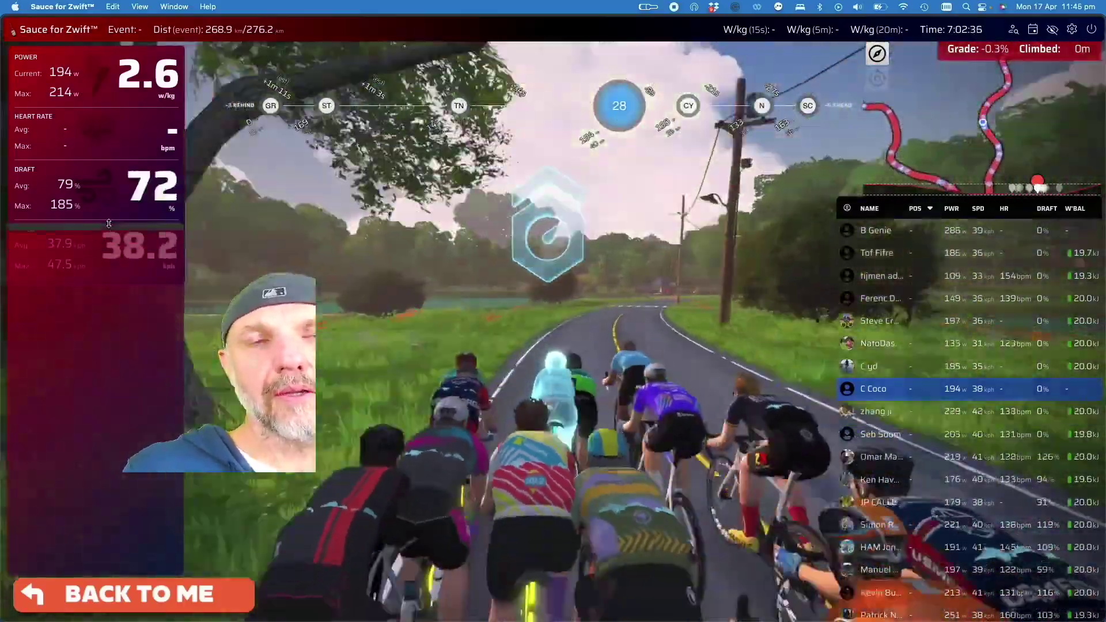
Turn on auto lap with Distance as its mode in General settings
mouse_move(106, 230)
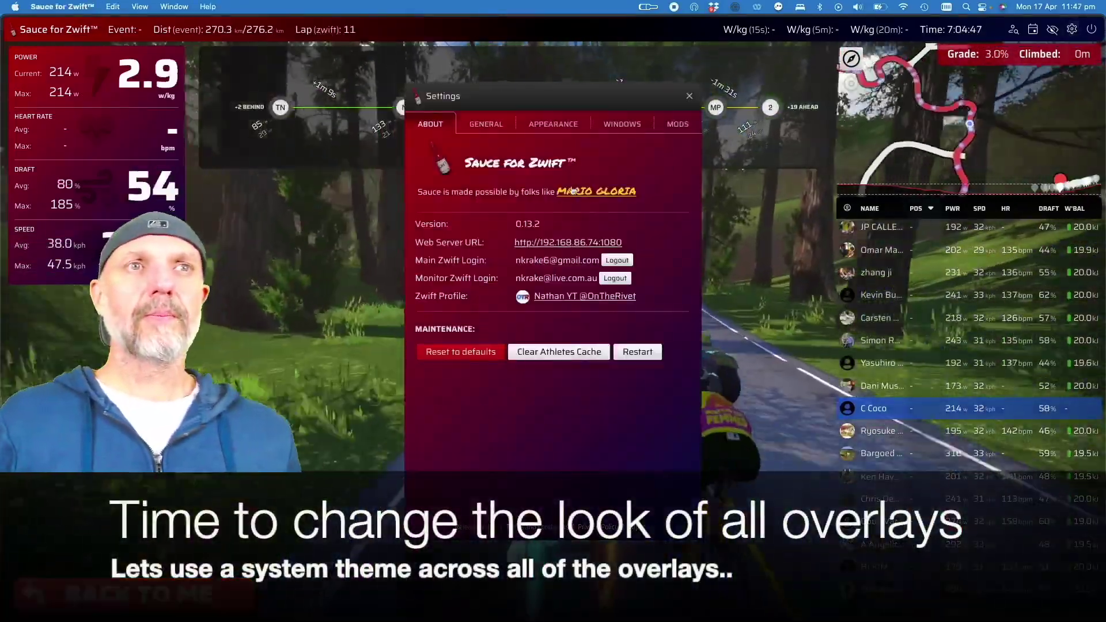
click(486, 124)
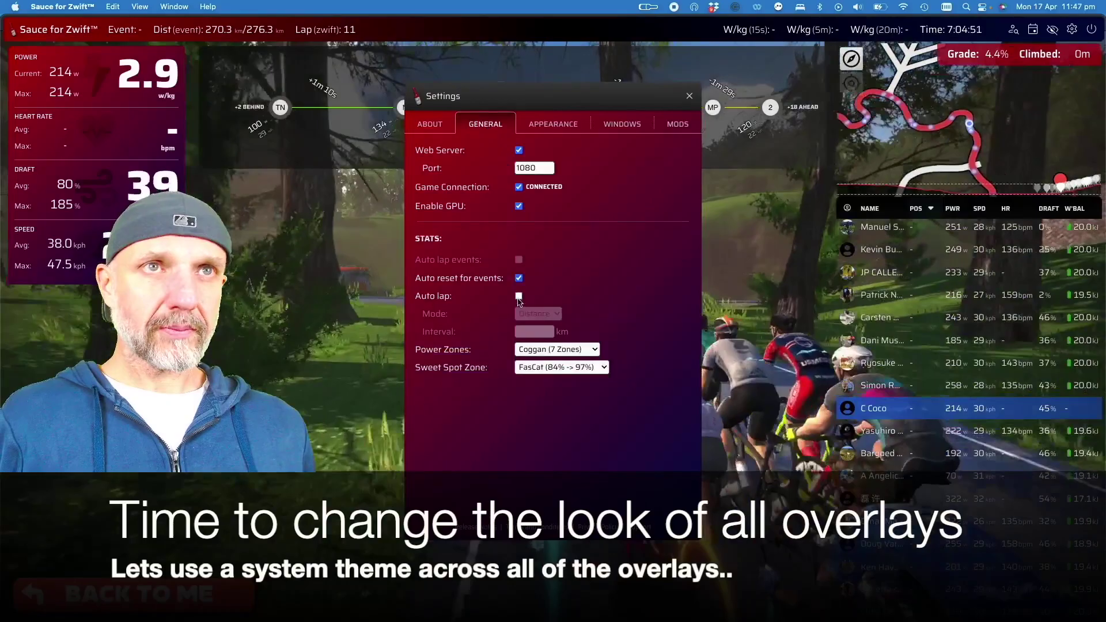
click(518, 296)
click(556, 314)
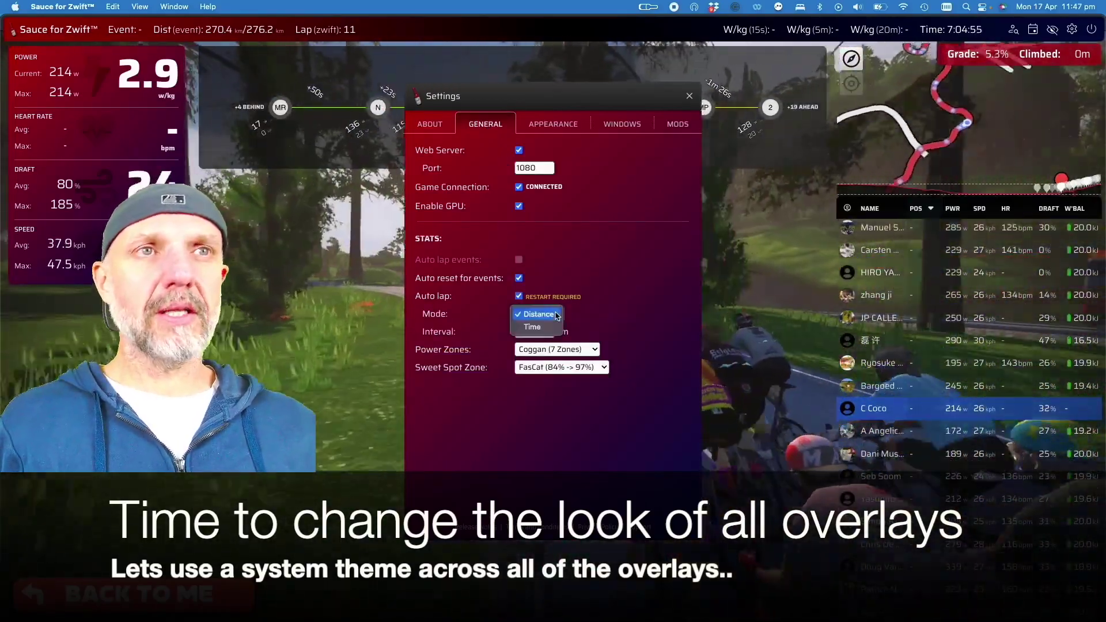
click(539, 314)
Make Dark the default theme for all windows and close Settings
click(552, 124)
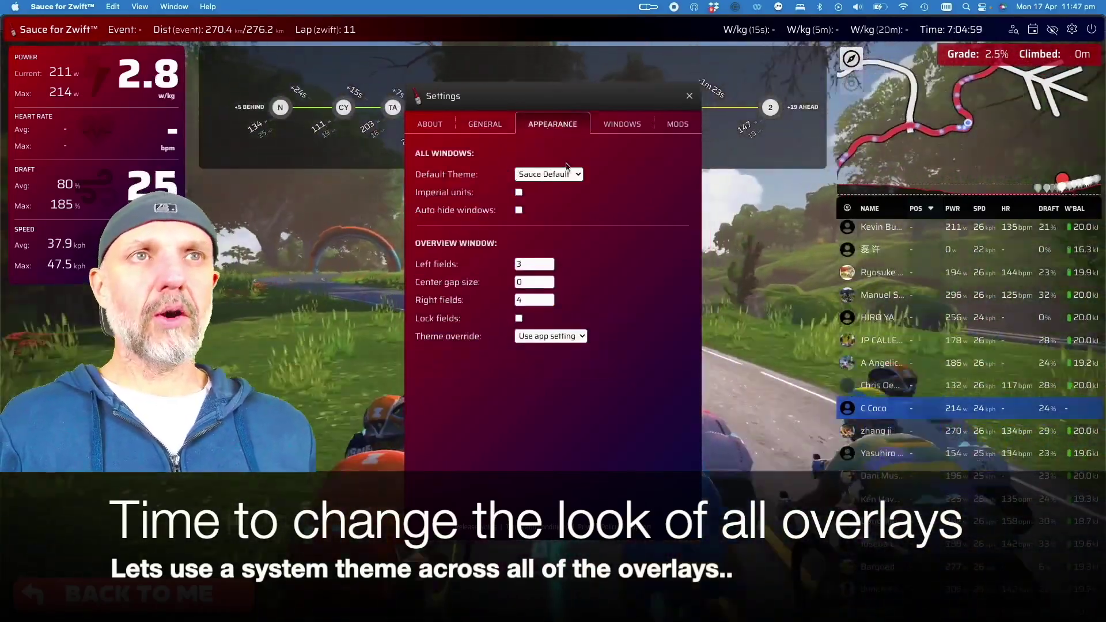
click(566, 173)
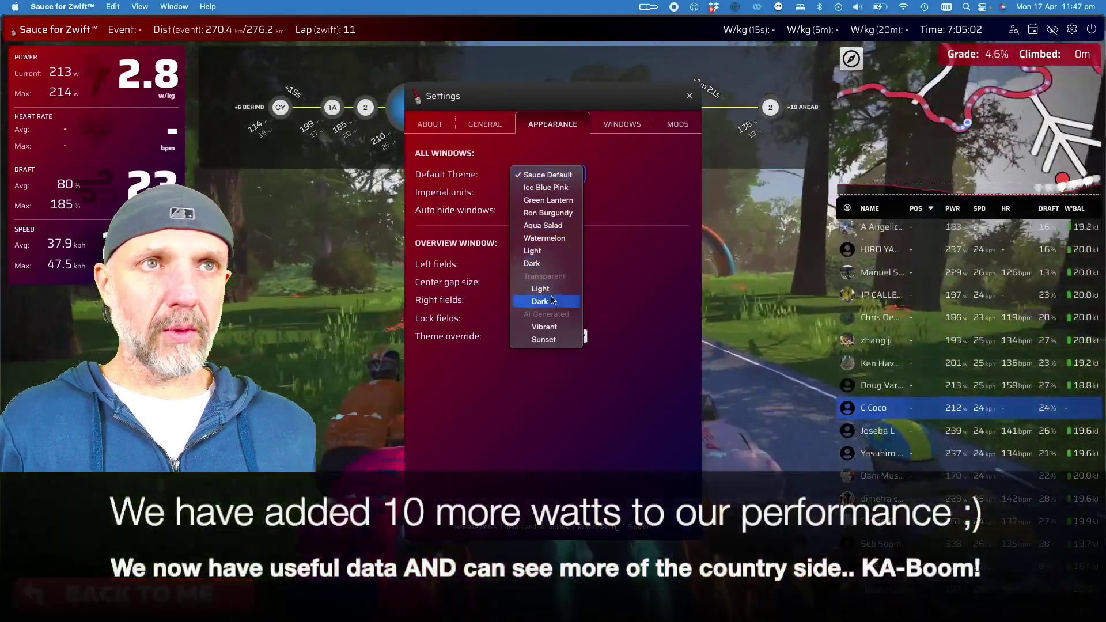
click(549, 301)
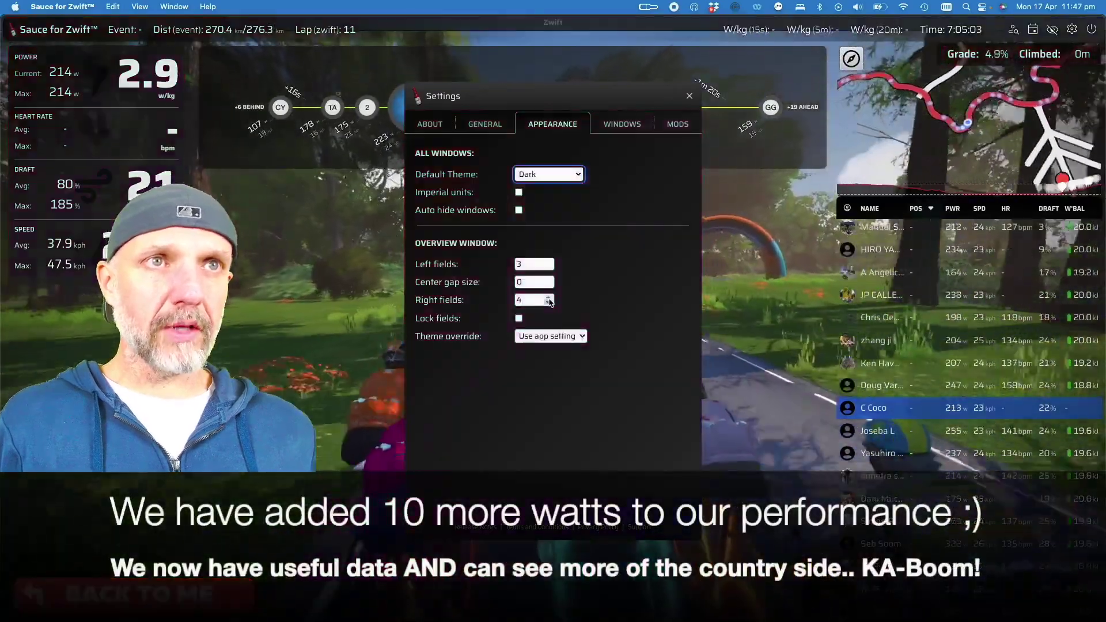
click(689, 96)
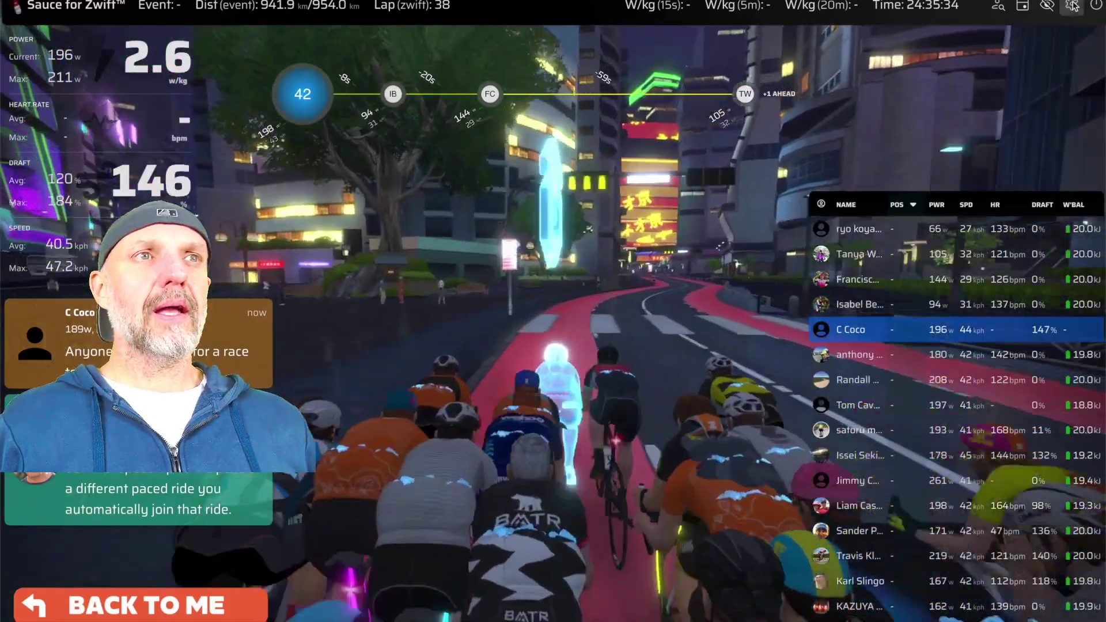
Look over the list of active windows in Sauce settings
click(1071, 6)
click(630, 104)
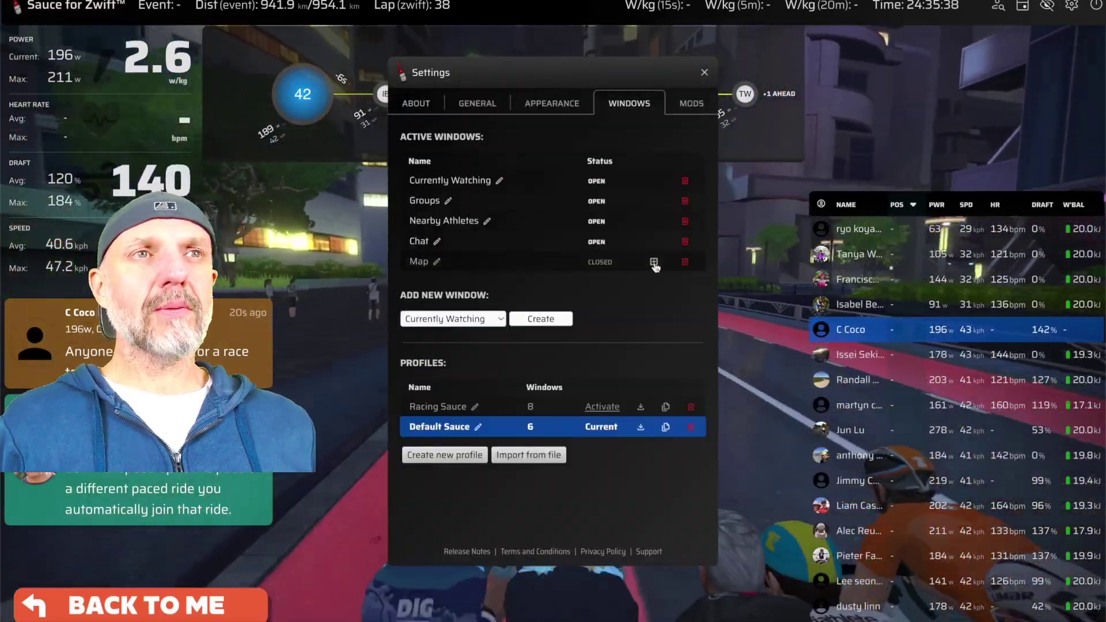
click(703, 72)
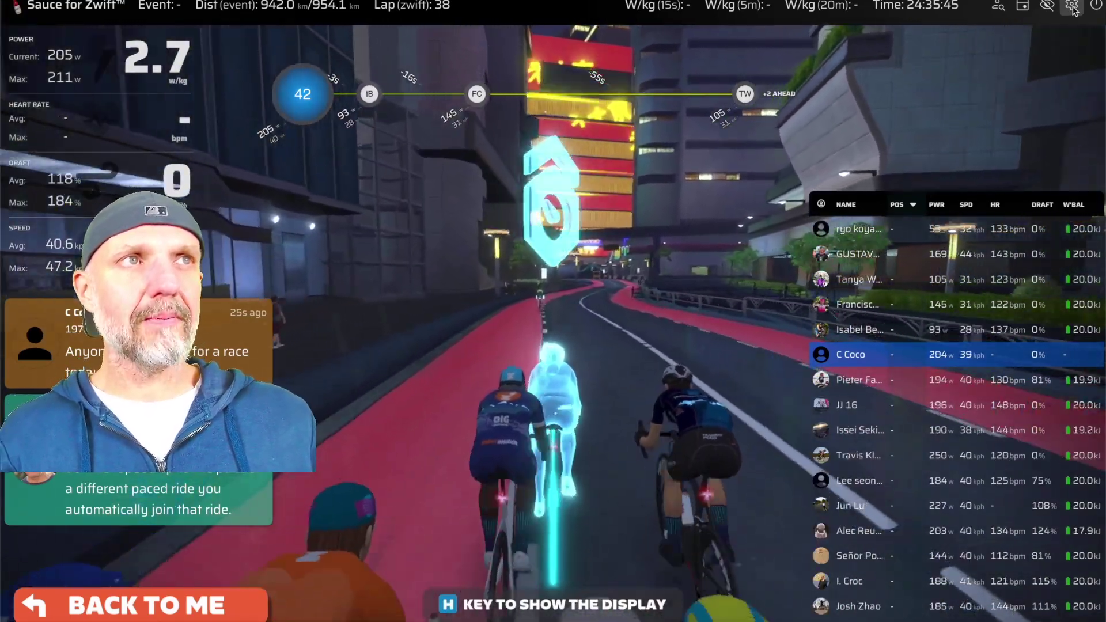
Create a new Map window and place it, widened, at the top right
click(1071, 6)
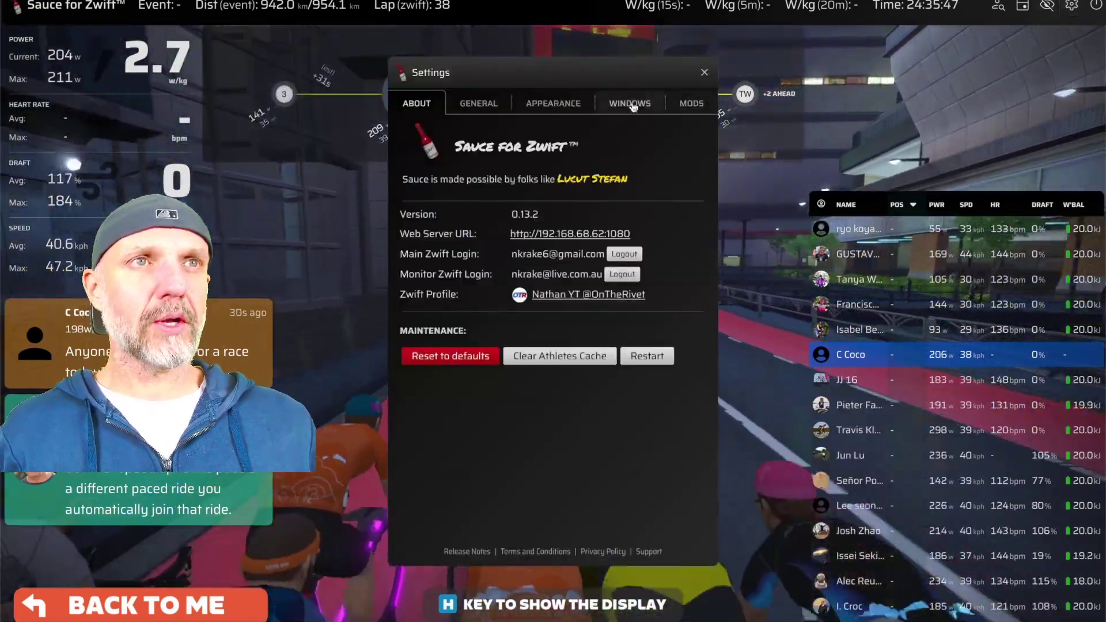
click(633, 105)
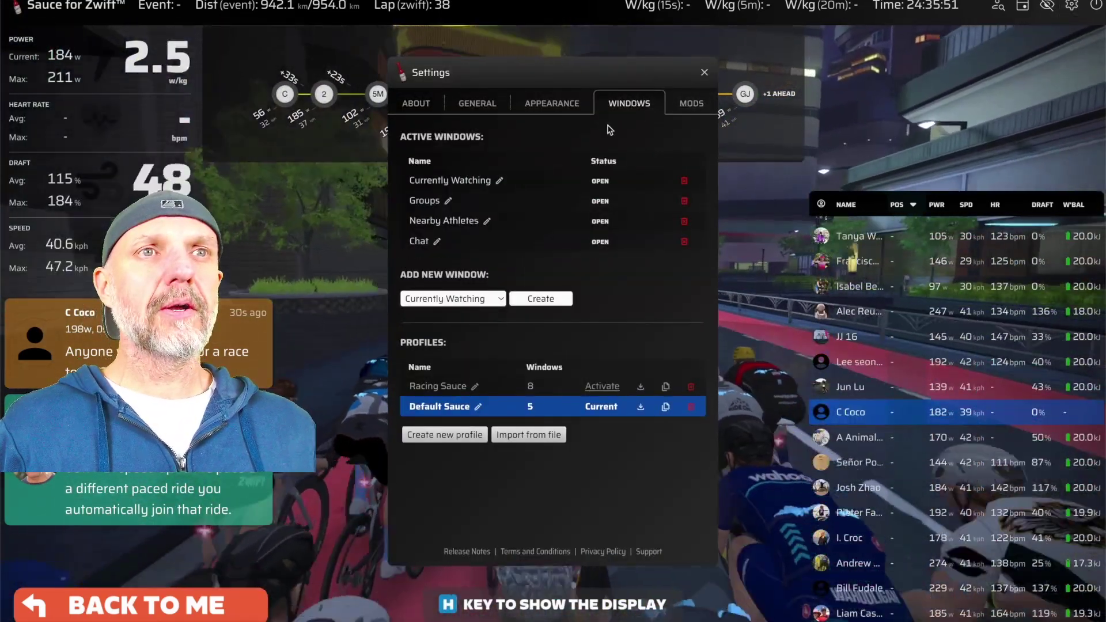
click(452, 298)
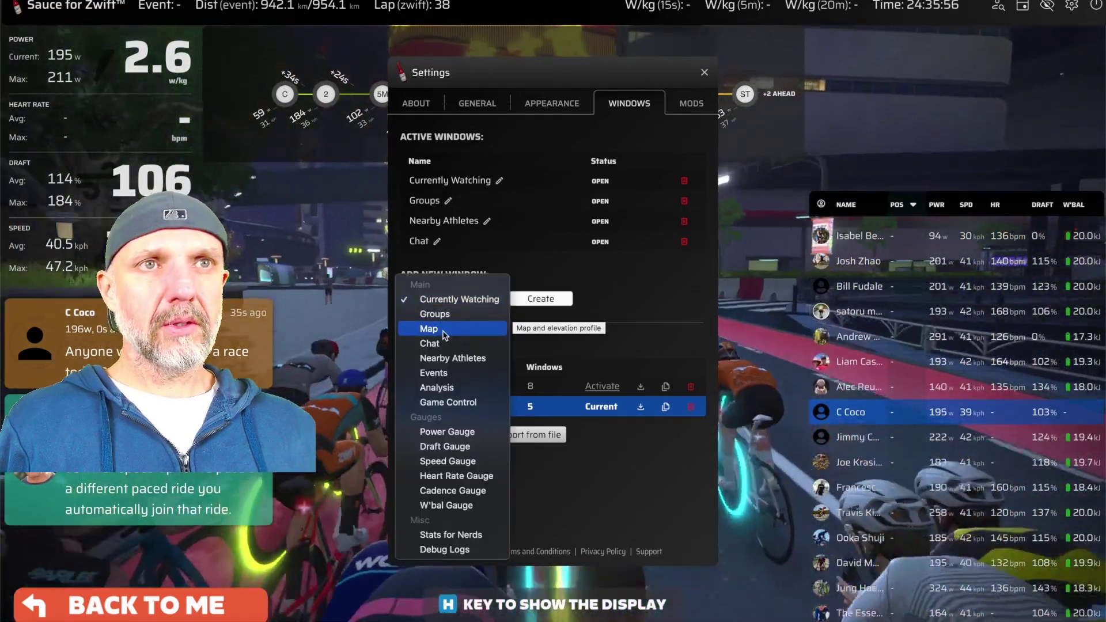
click(443, 333)
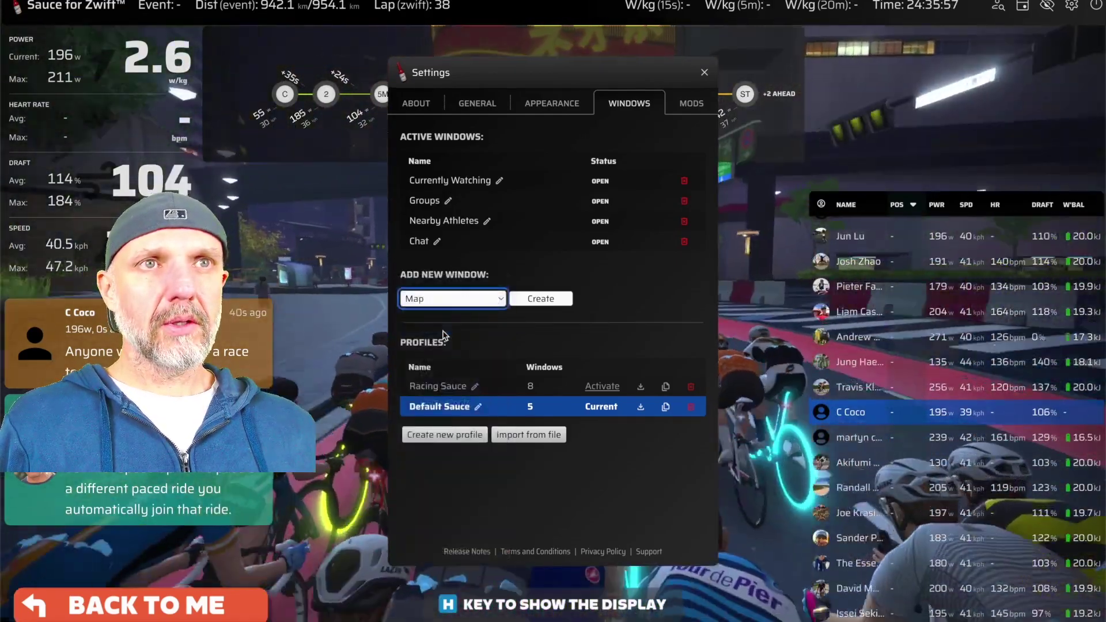
click(544, 298)
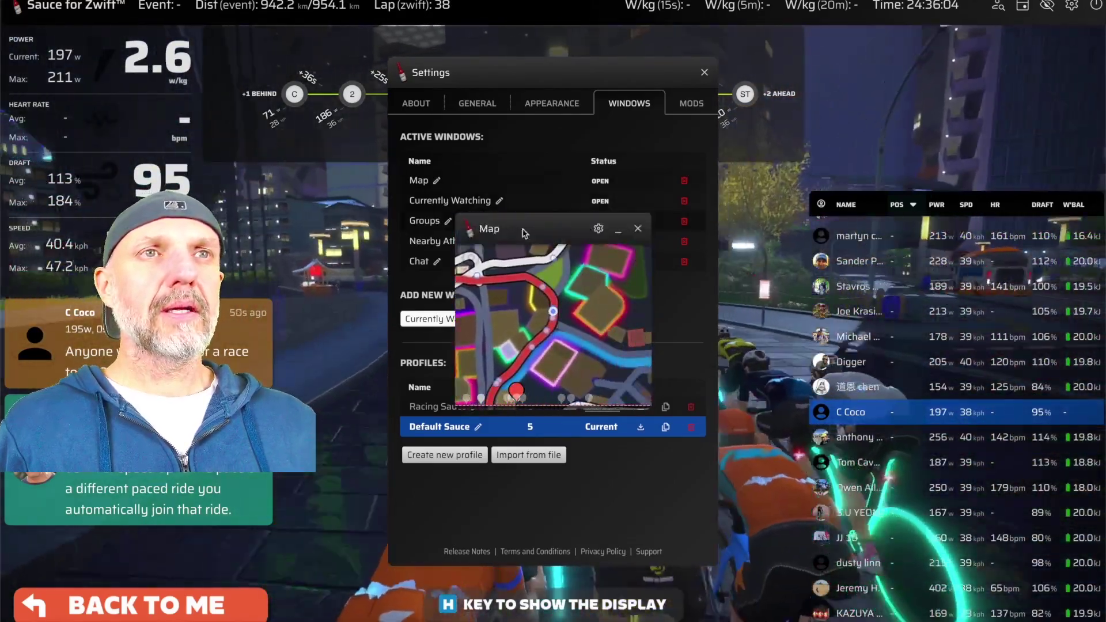
drag(536, 223, 765, 155)
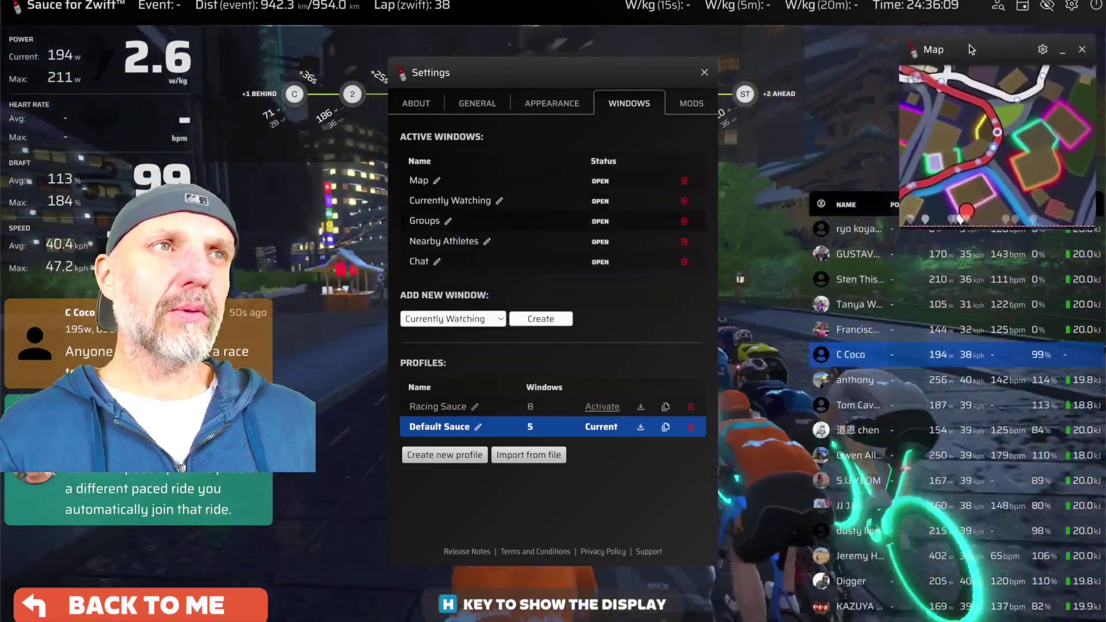
drag(906, 109, 808, 106)
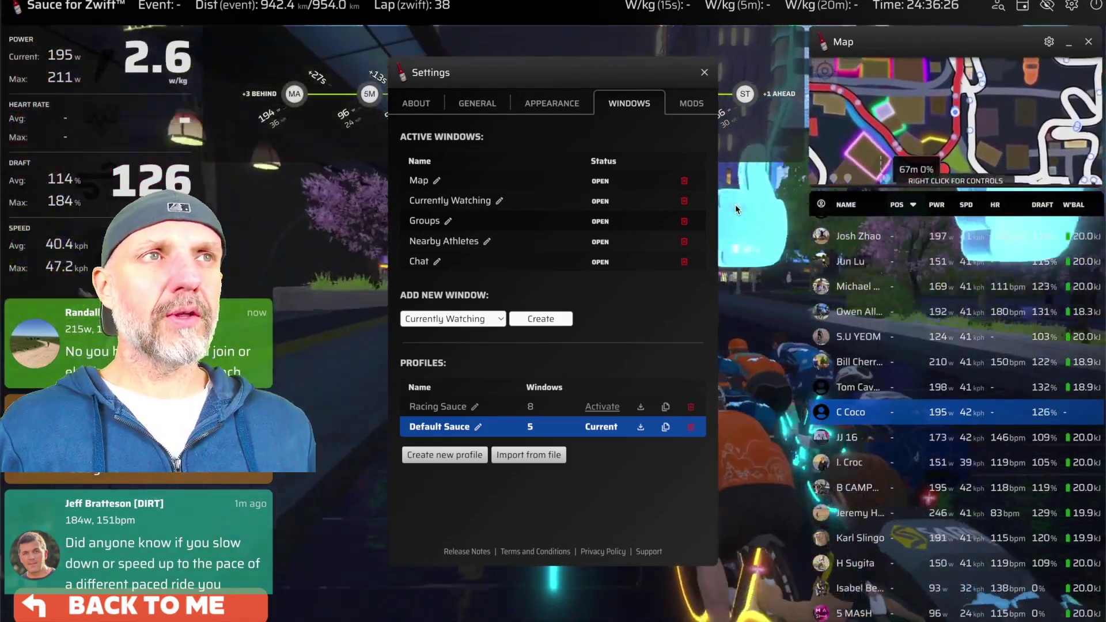
Keep Dark as the overview window's theme override and close settings
click(557, 105)
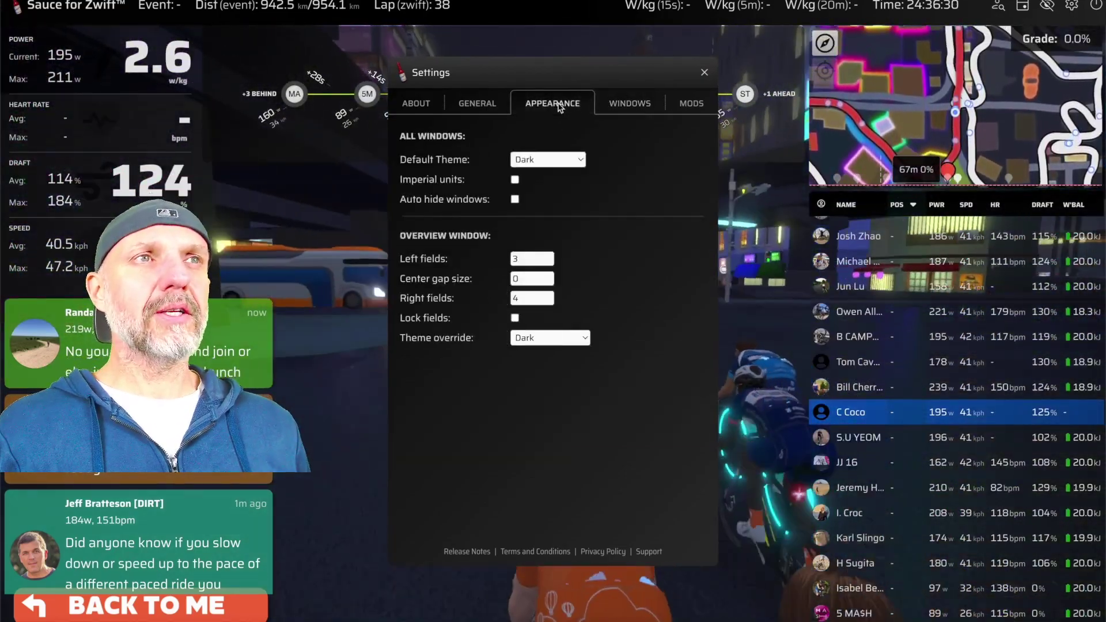
click(584, 341)
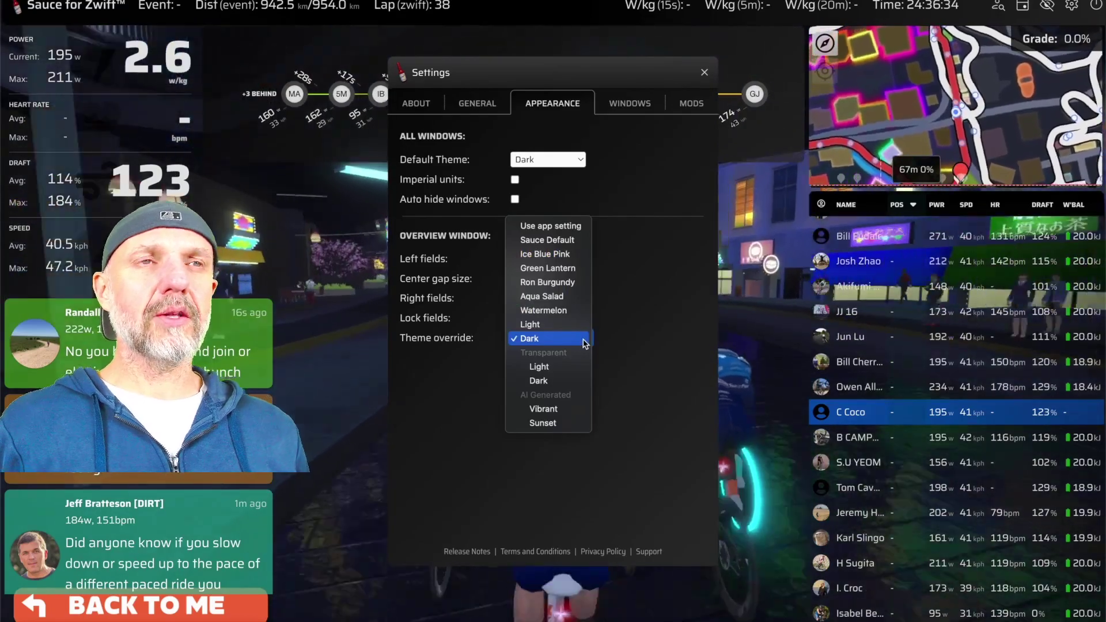
click(583, 340)
click(704, 72)
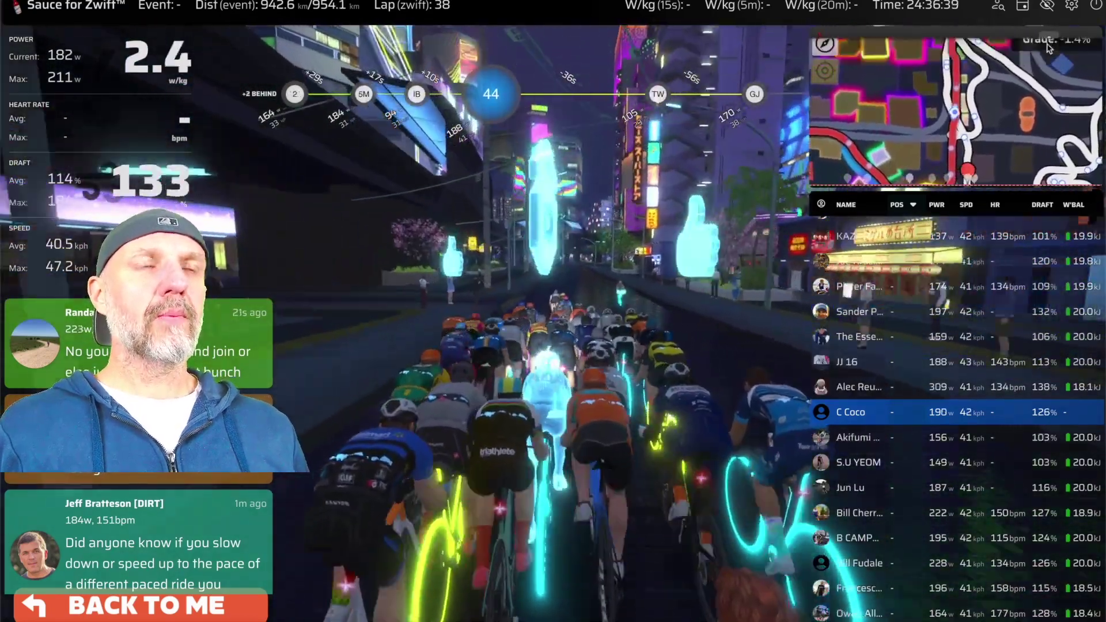
Set the map to 100% transparency with 2 data fields
click(1048, 45)
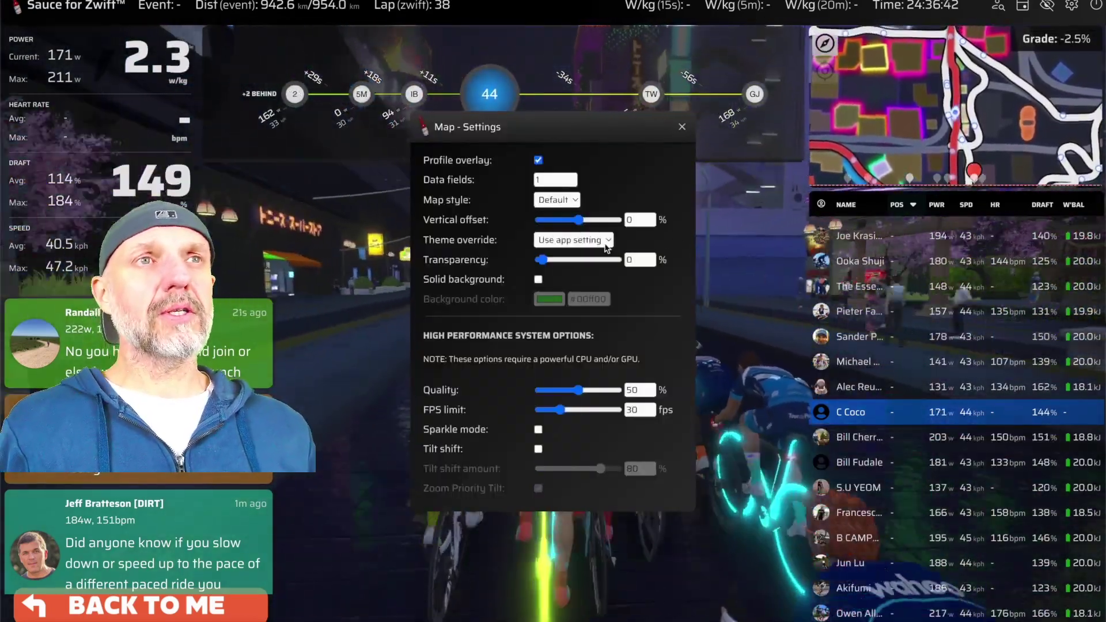
drag(546, 261, 554, 259)
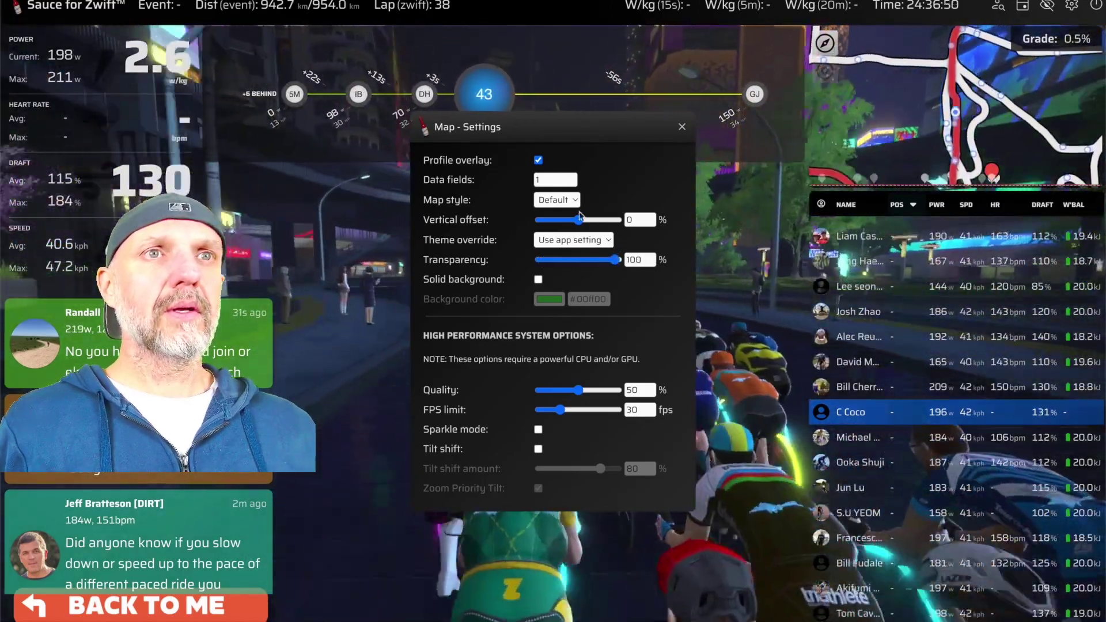
text(2)
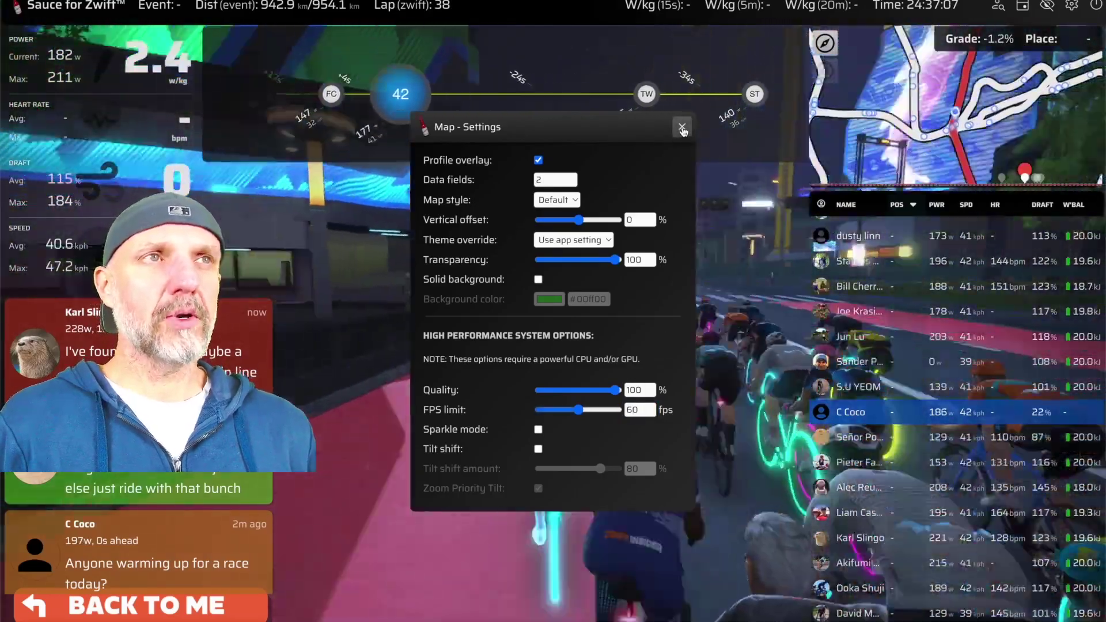
click(681, 128)
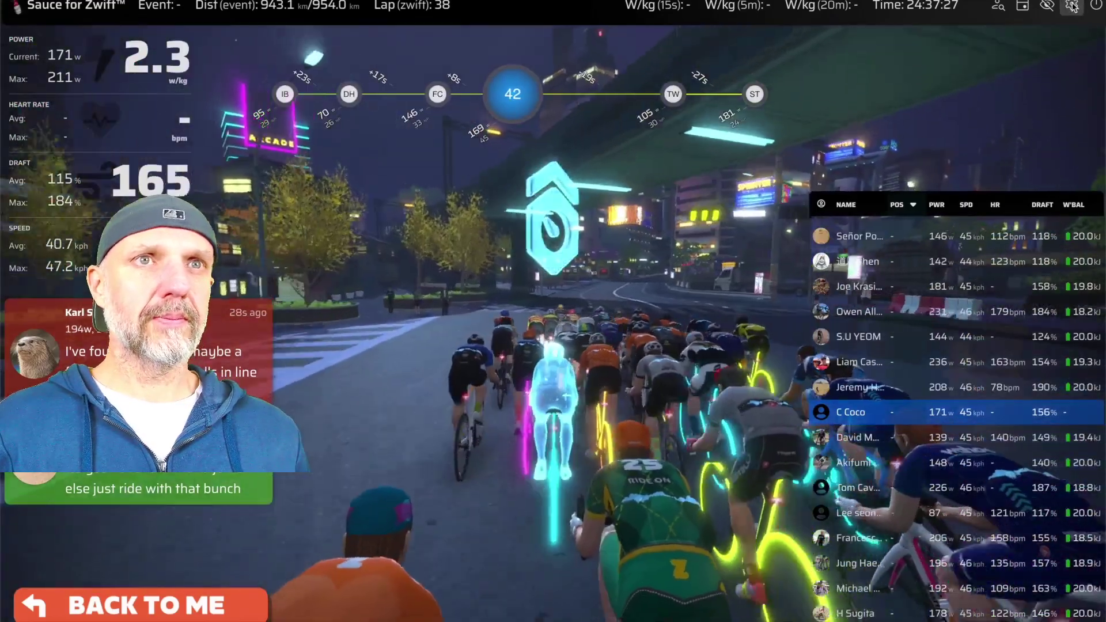
Open Sauce settings to the Windows list of active windows
click(1071, 5)
click(630, 103)
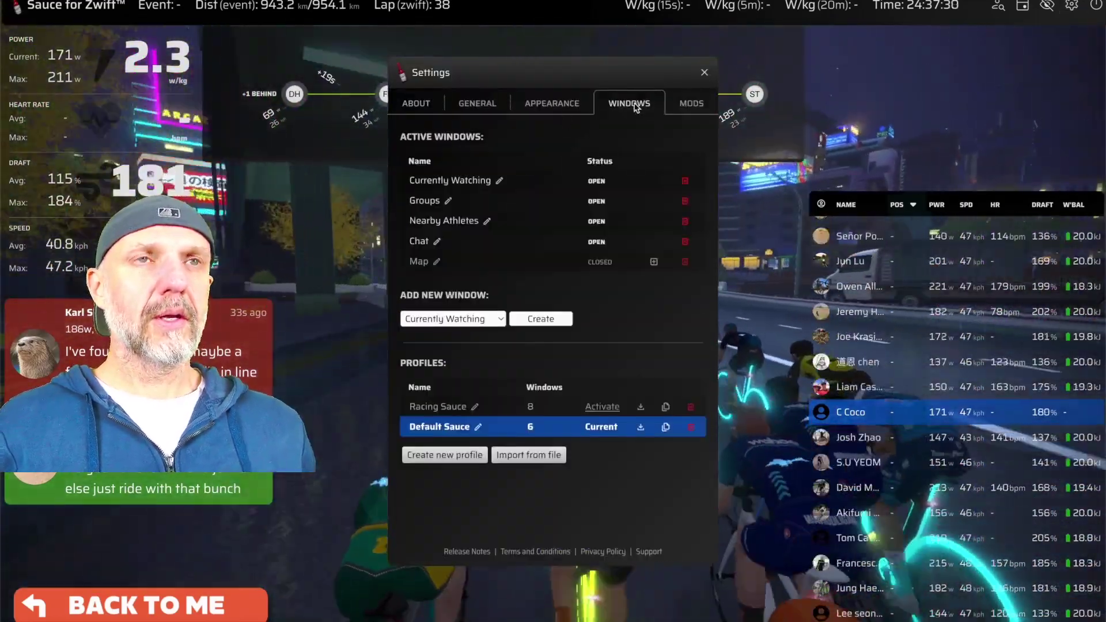